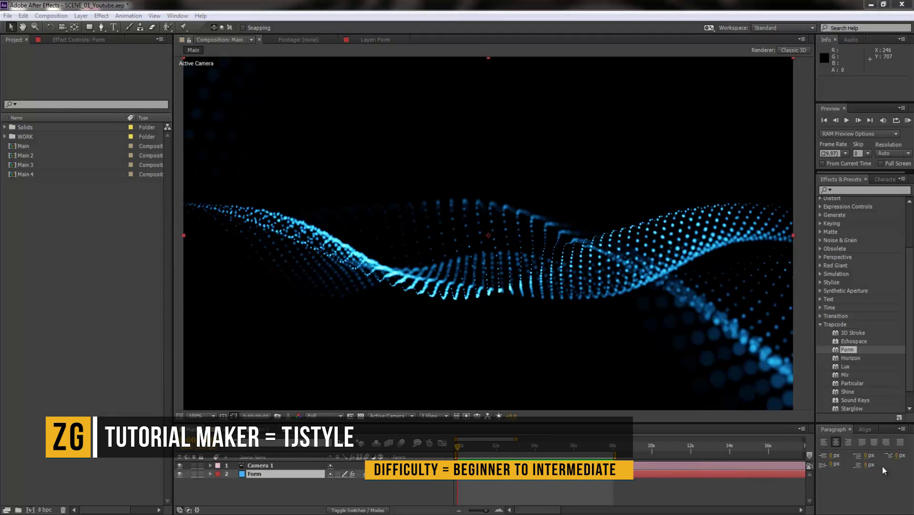
Scrub through the Main, Main 2 and Main 3 compositions' animations.
drag(459, 447, 496, 460)
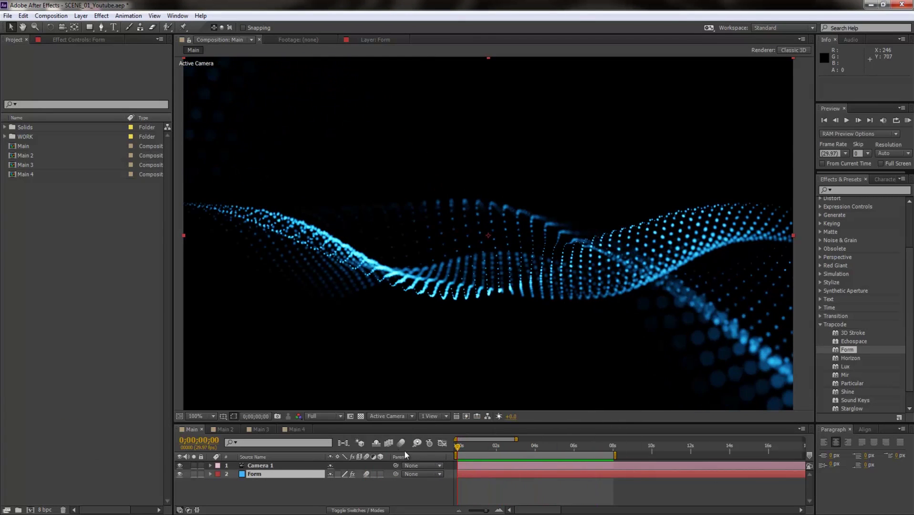
click(223, 430)
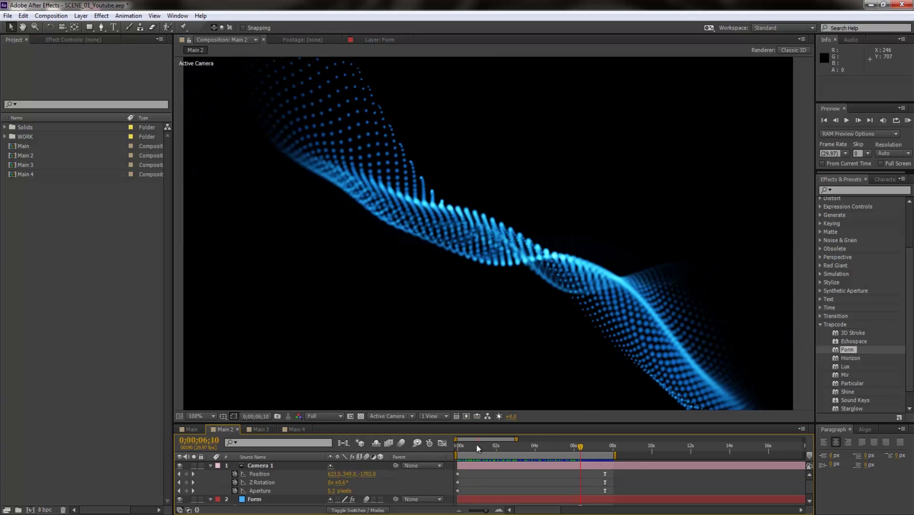
drag(474, 447, 548, 462)
click(261, 429)
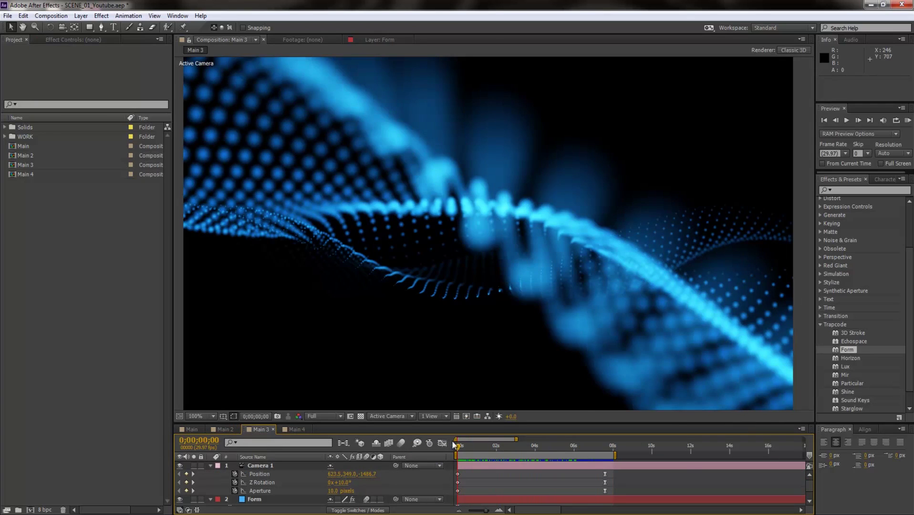
drag(460, 447, 584, 447)
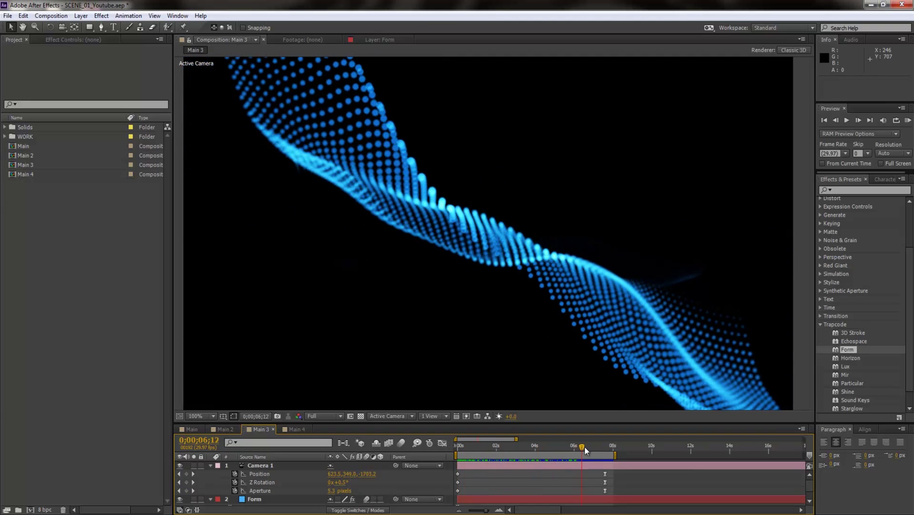
Preview the Main 4 camera move at full size, then review the Main composition again.
click(293, 431)
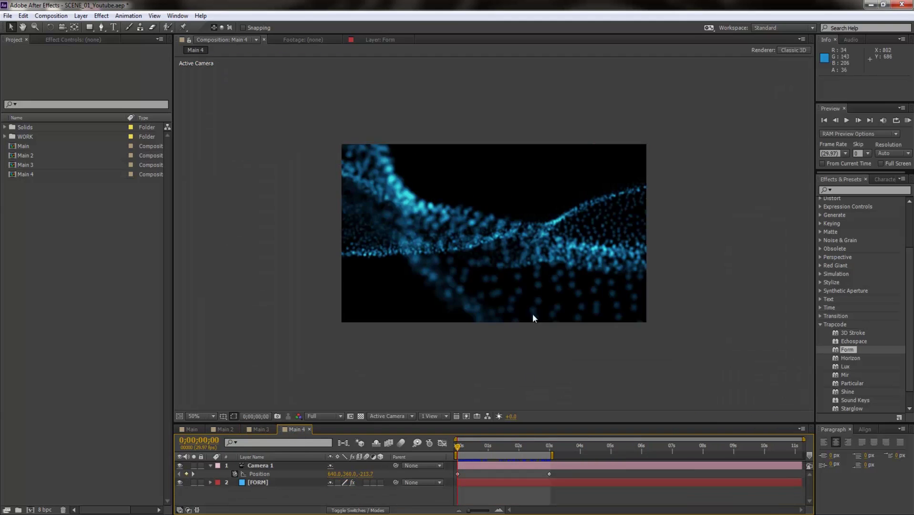
drag(464, 447, 433, 448)
key(period)
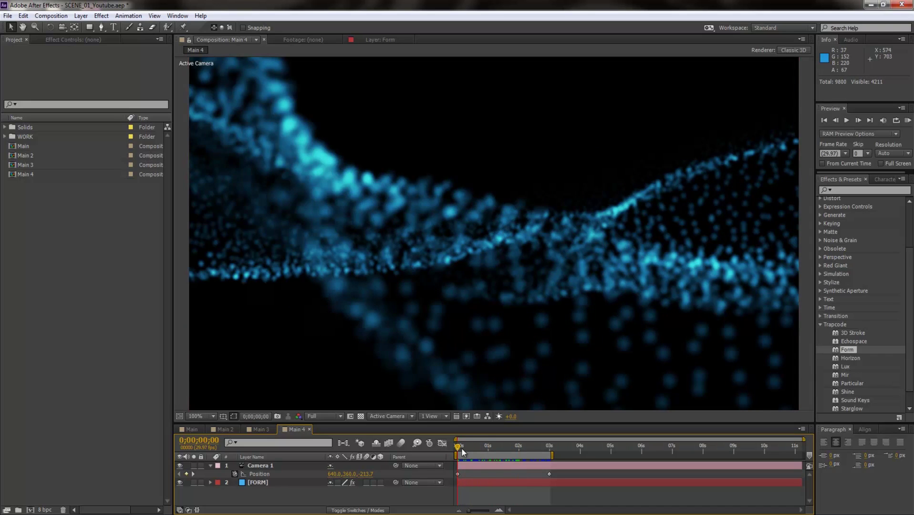
mouse_move(462, 448)
mouse_down()
mouse_move(491, 454)
mouse_move(457, 450)
mouse_up()
click(191, 429)
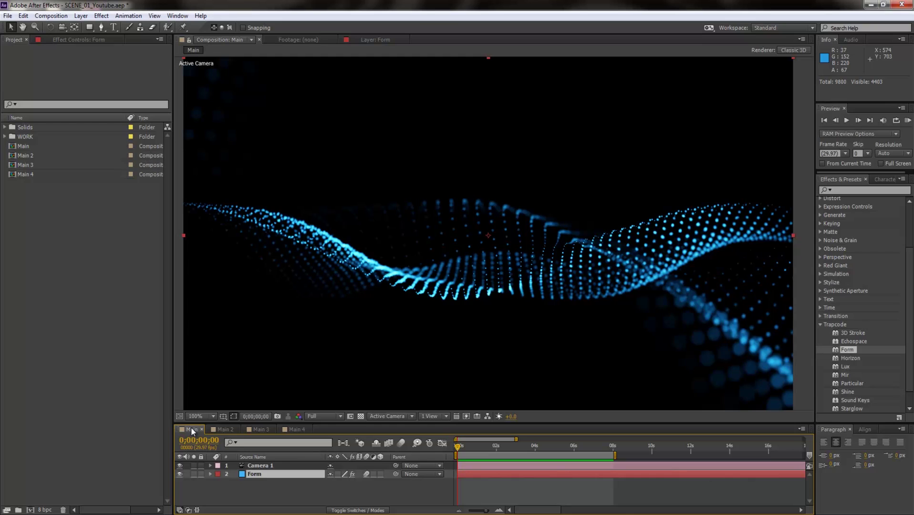
mouse_move(471, 442)
mouse_down()
mouse_move(569, 453)
mouse_move(453, 441)
mouse_up()
Create a new composition named Main_YOUTUBE.
click(85, 385)
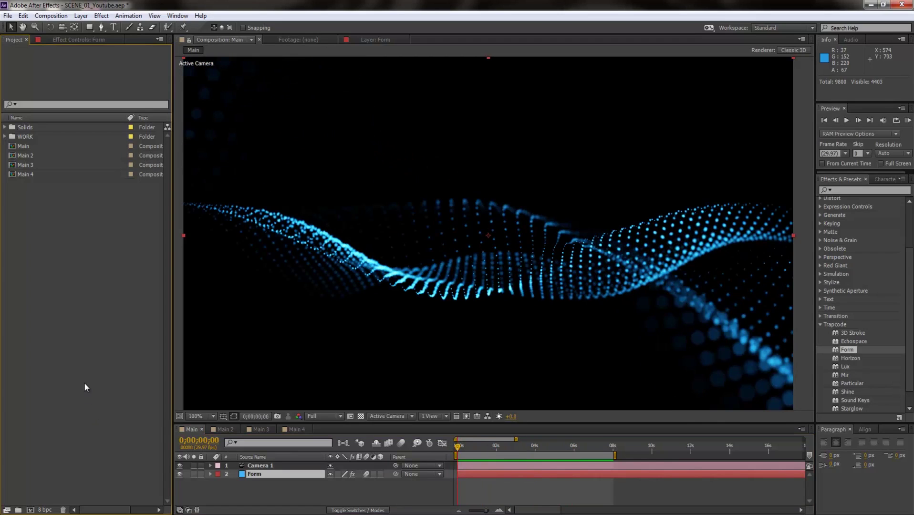
key(ctrl+n)
text(Main)
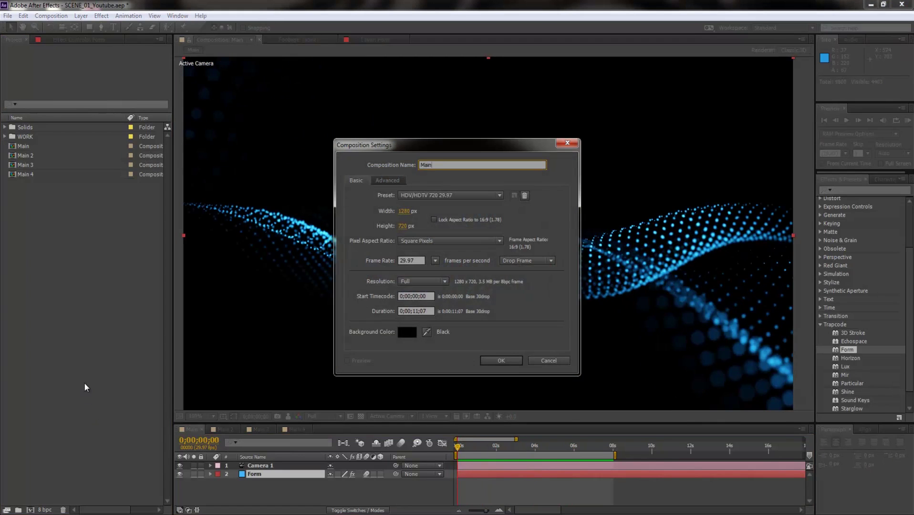
text(_YOUTUBE)
key(Return)
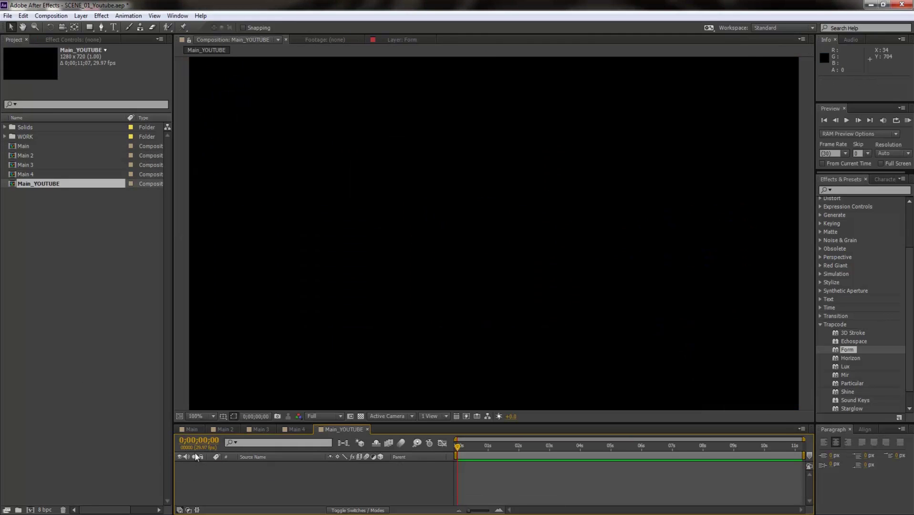
Add a solid named FORM and apply Trapcode Form to it.
key(ctrl+y)
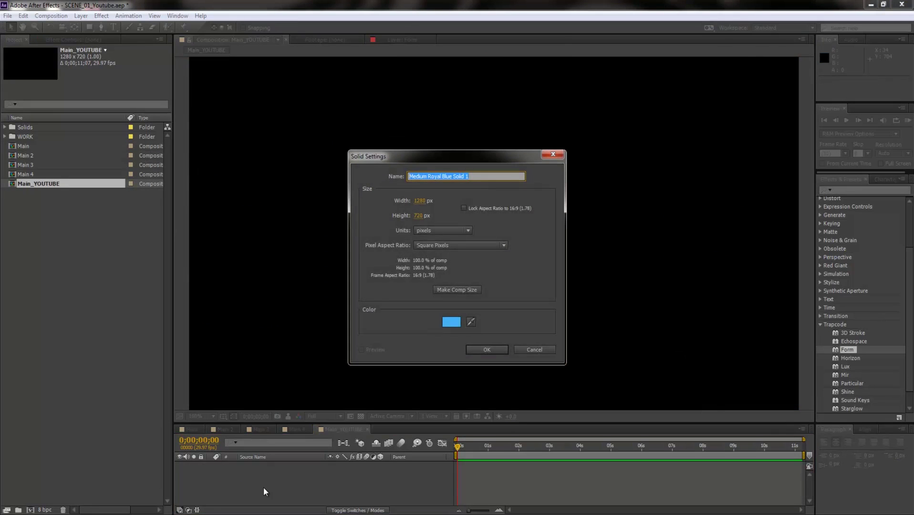
text(FORM)
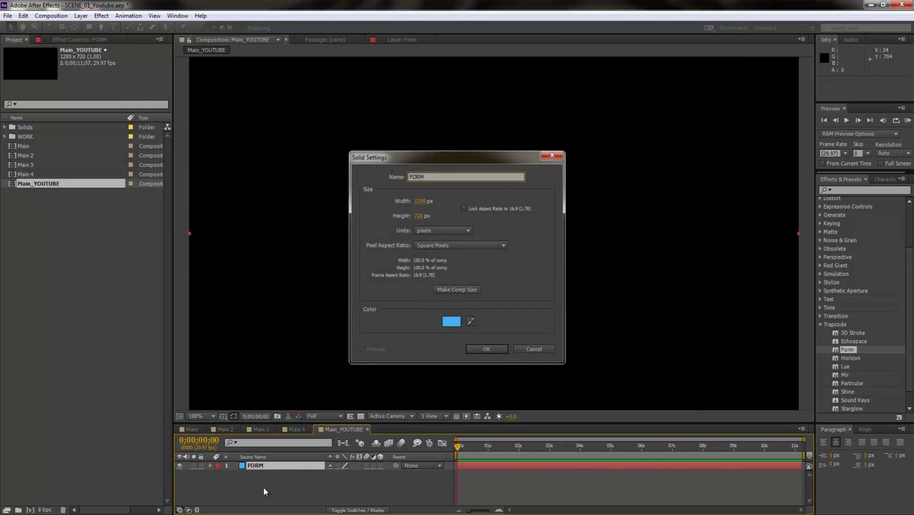
key(Return)
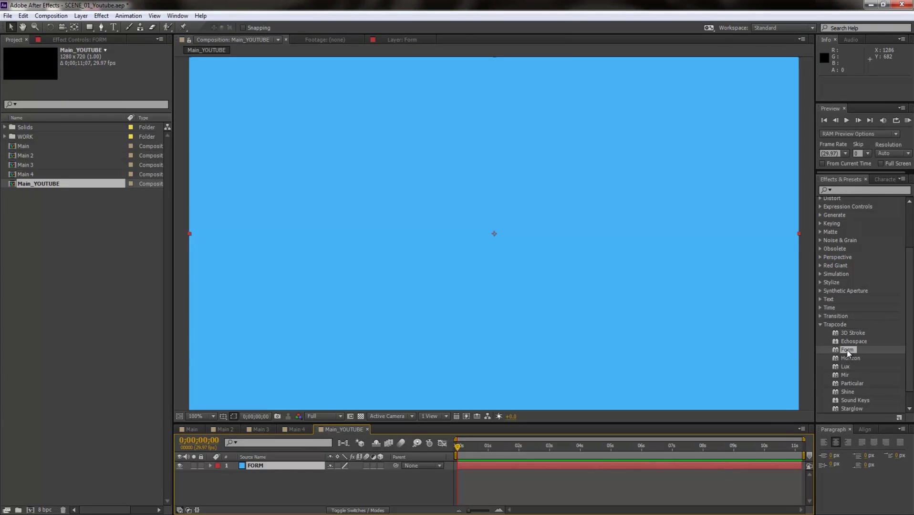
drag(847, 350, 341, 204)
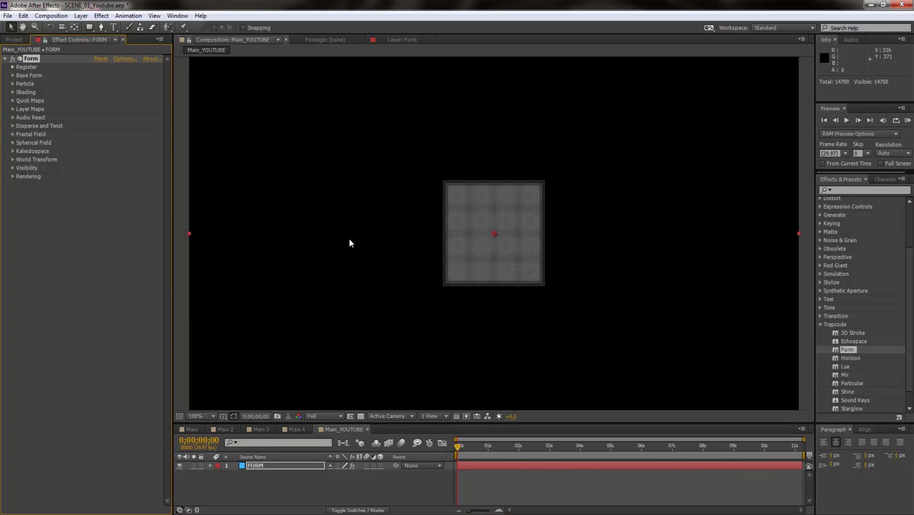
Set Base Form's Particles in Z to 1.
click(13, 75)
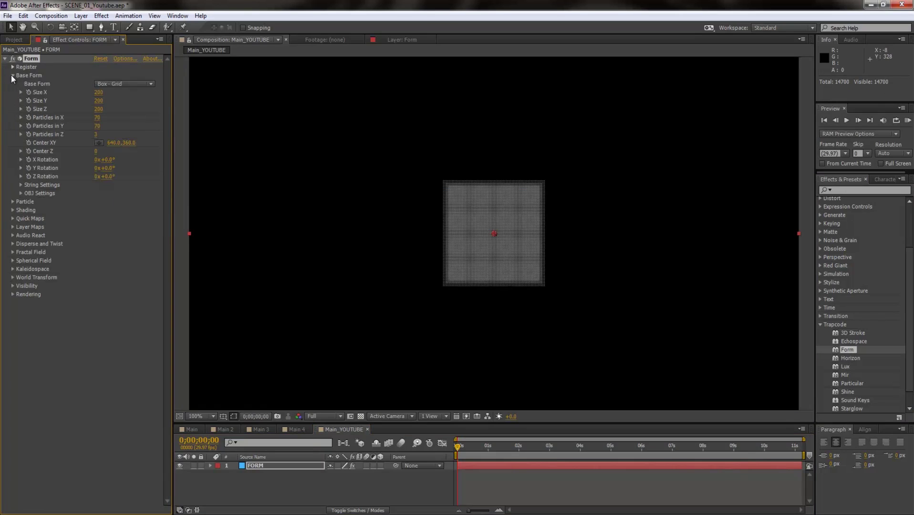
click(96, 134)
text(1)
key(Return)
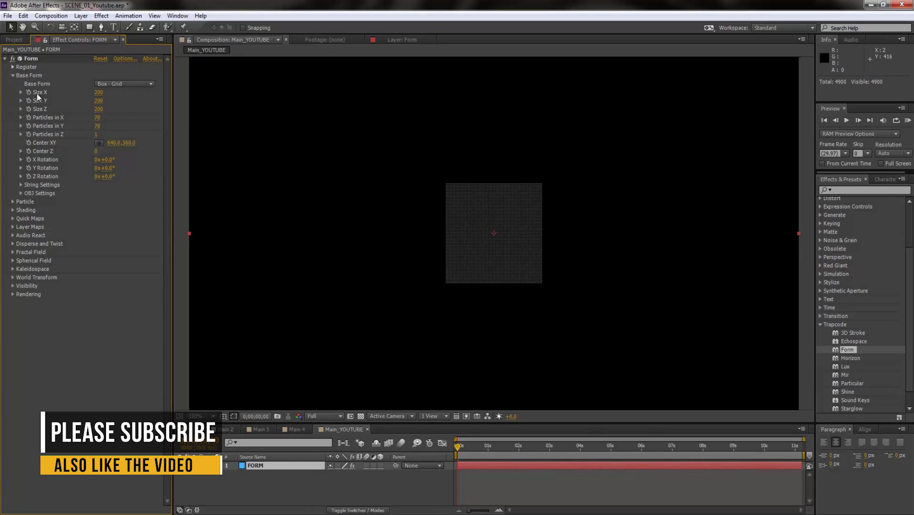
Set the base grid Size X and Size Y to 350.
click(98, 92)
text(350)
key(Tab)
text(350)
key(Return)
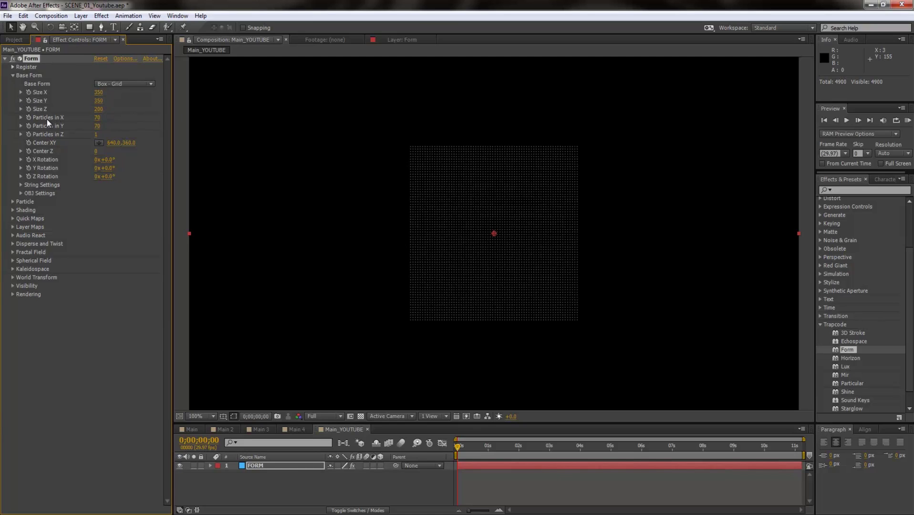
Set Particles in X and Particles in Y to 100 each.
click(97, 118)
text(100)
key(Tab)
text(100)
key(Return)
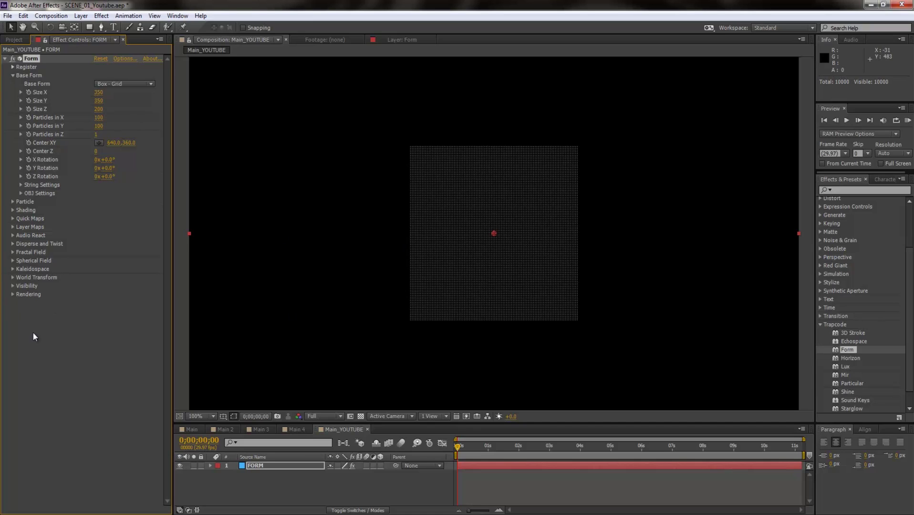
Change the Particle colour to blue 1D93CA.
click(12, 202)
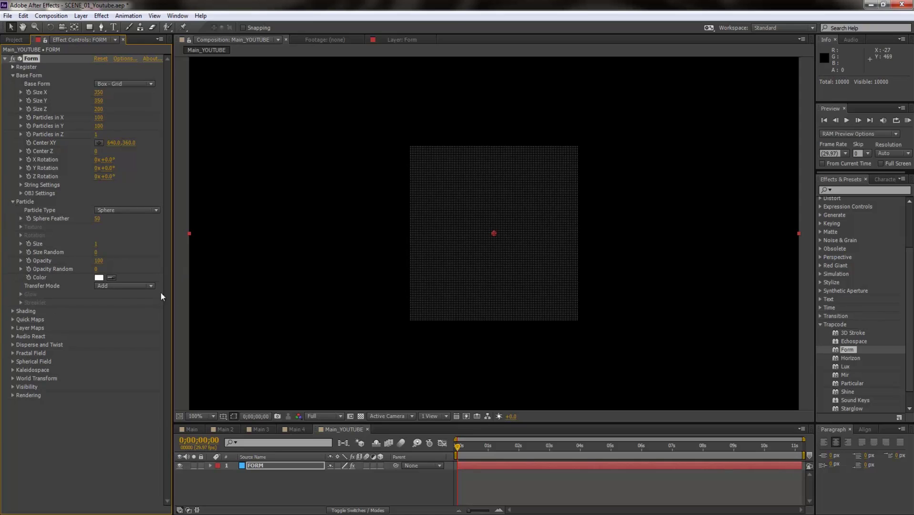
click(101, 278)
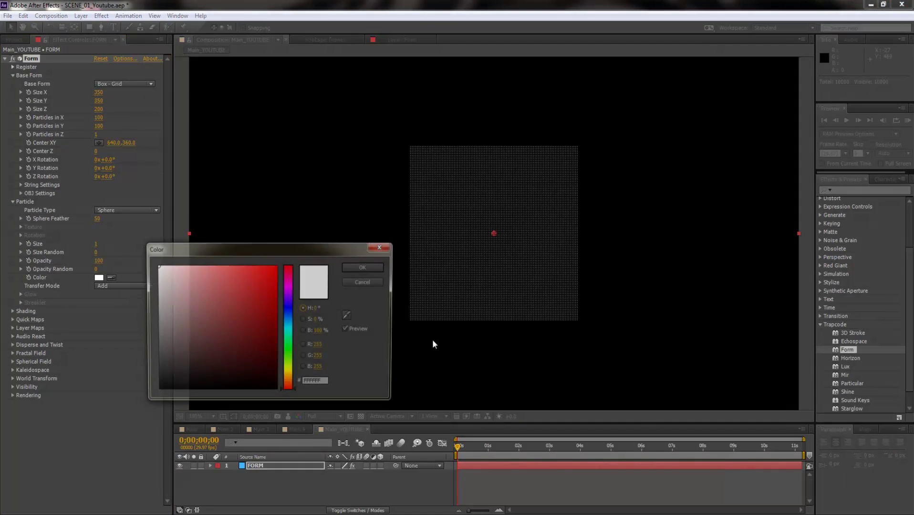
click(291, 322)
click(243, 291)
click(259, 291)
click(365, 267)
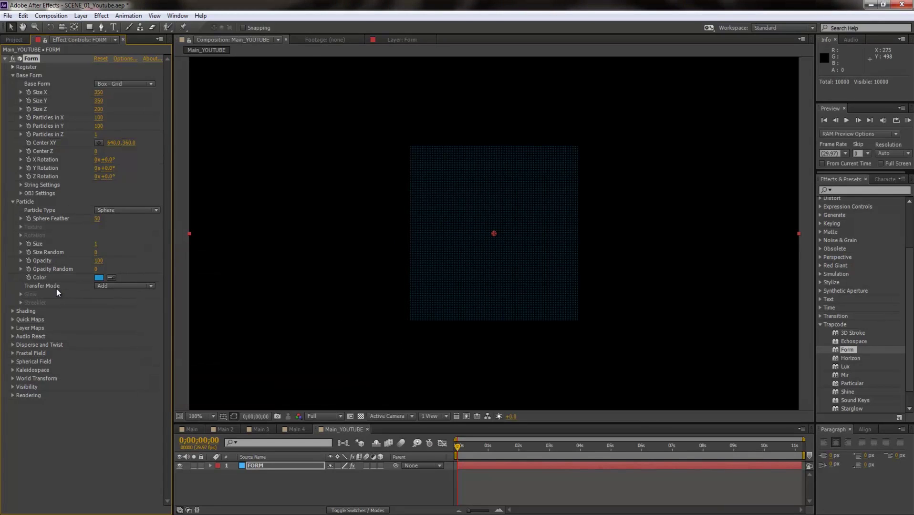
Keep the Transfer Mode on Add and briefly check the Disperse and Twist settings.
click(100, 287)
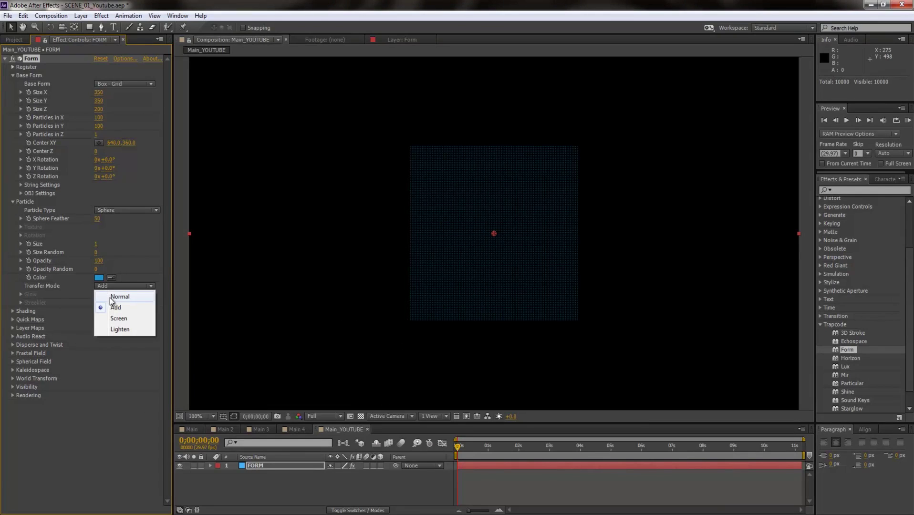
click(113, 308)
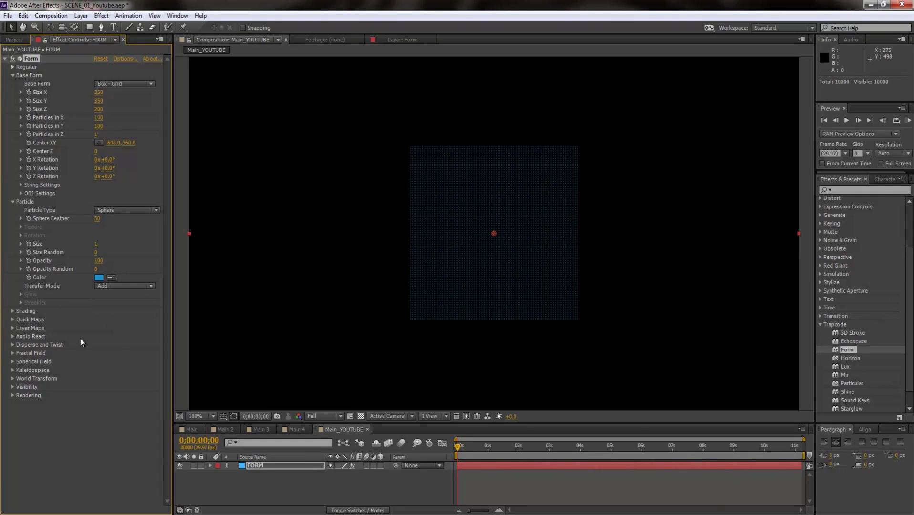
click(13, 345)
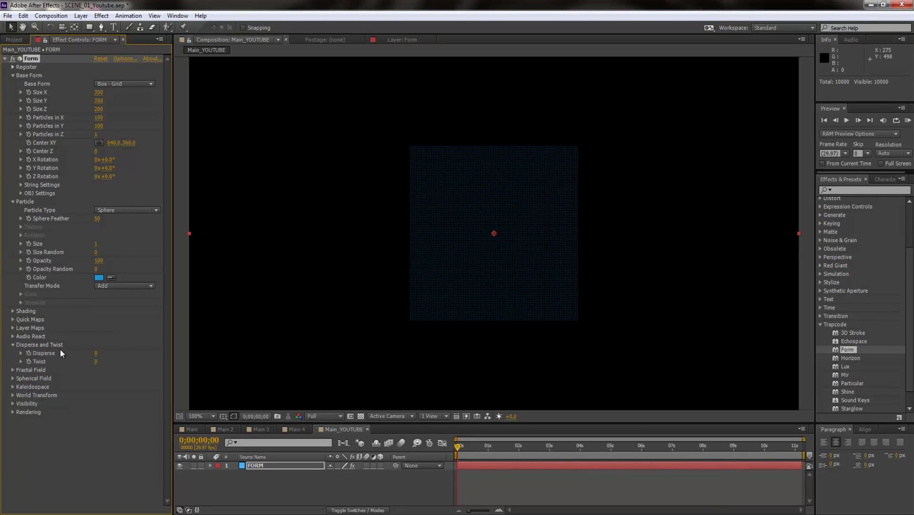
click(12, 345)
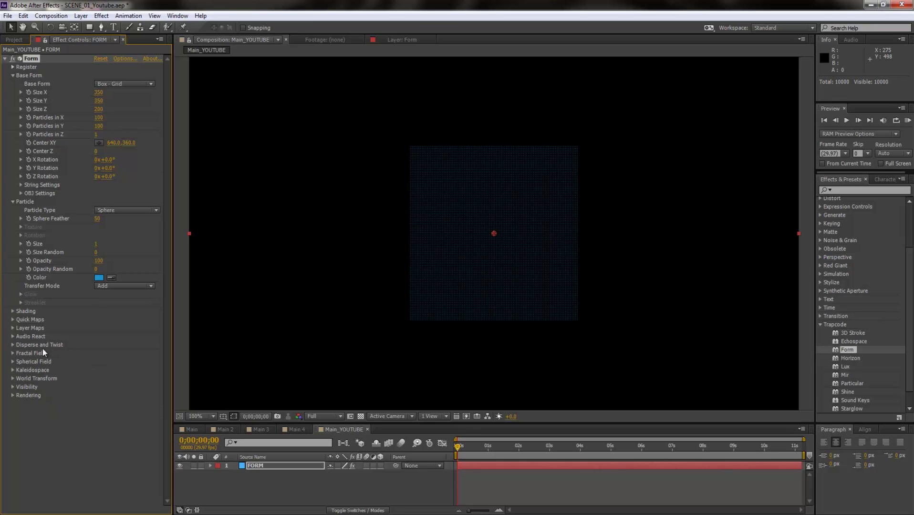
Set Fractal Field Affect Size to 2, then try 50 and undo it.
click(13, 354)
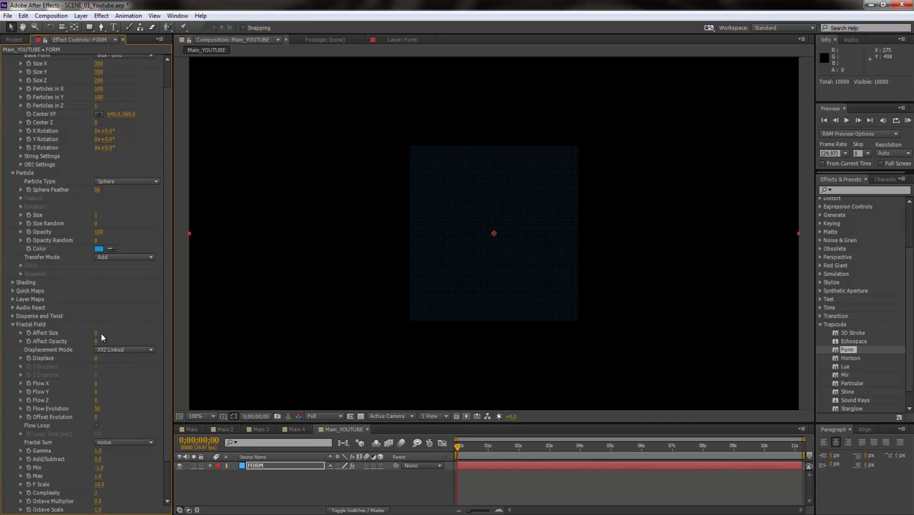
key(Return)
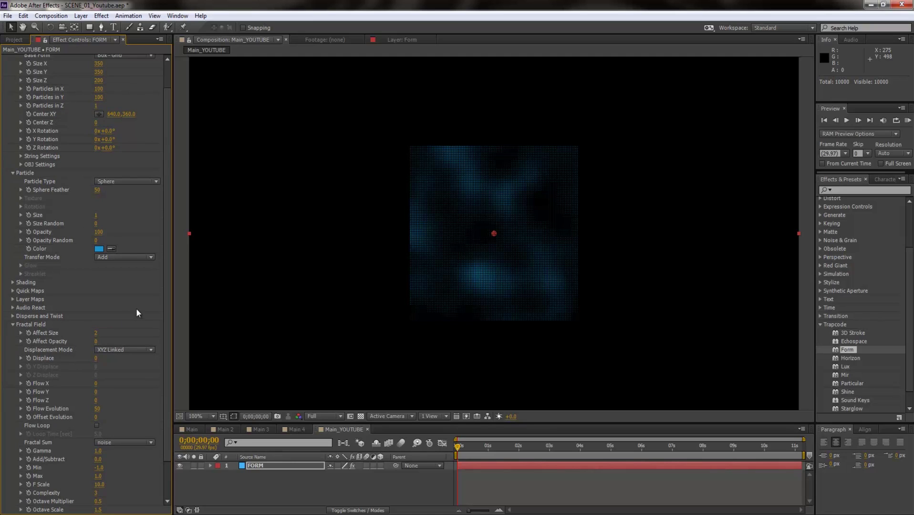
click(96, 334)
text(50)
key(Return)
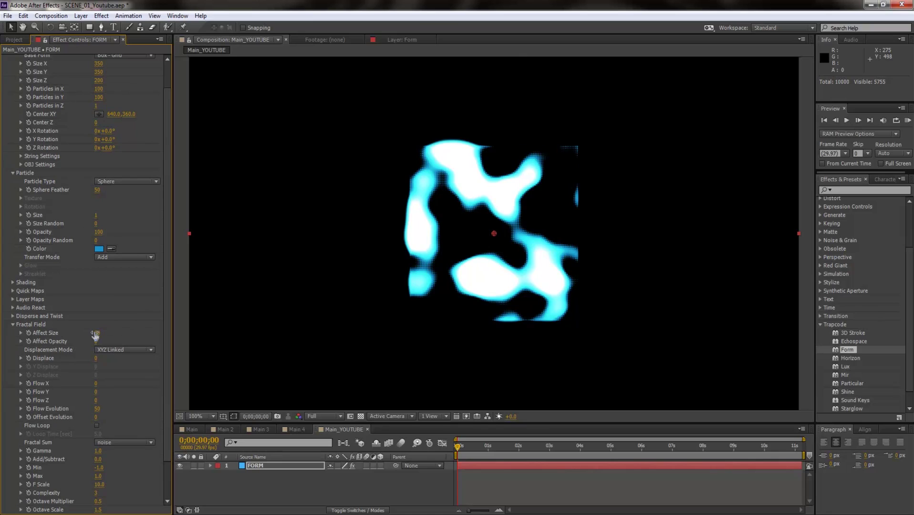
key(ctrl+z)
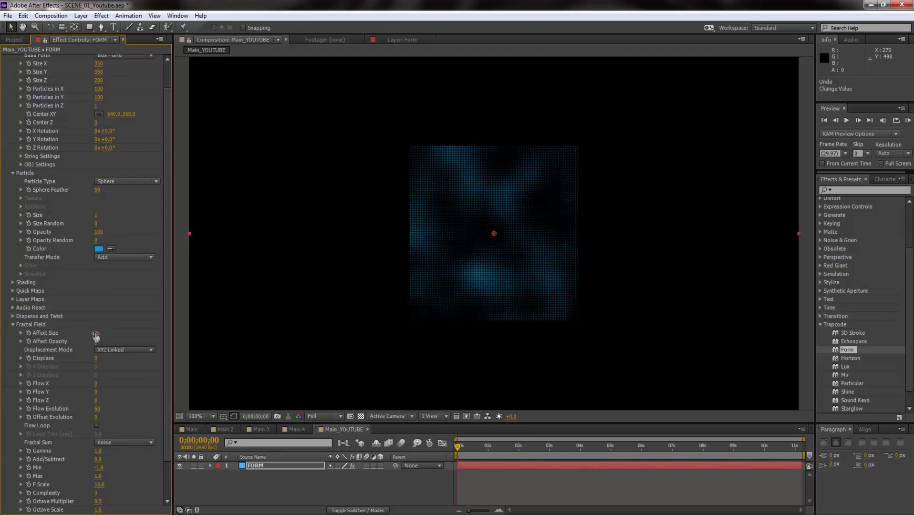
Try Affect Size 3, revert to 2, and deselect the FORM layer.
click(96, 334)
text(3)
key(Return)
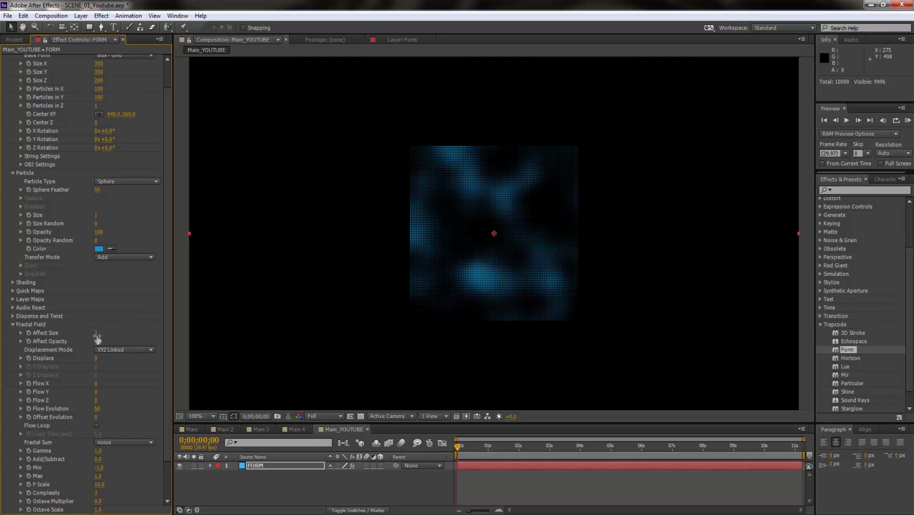
key(ctrl+z)
scroll(135, 309, up, 2)
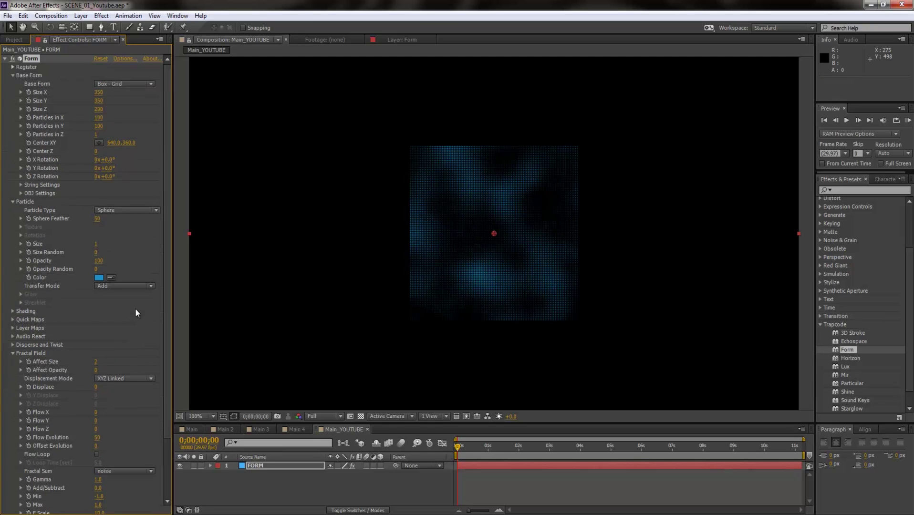
click(282, 497)
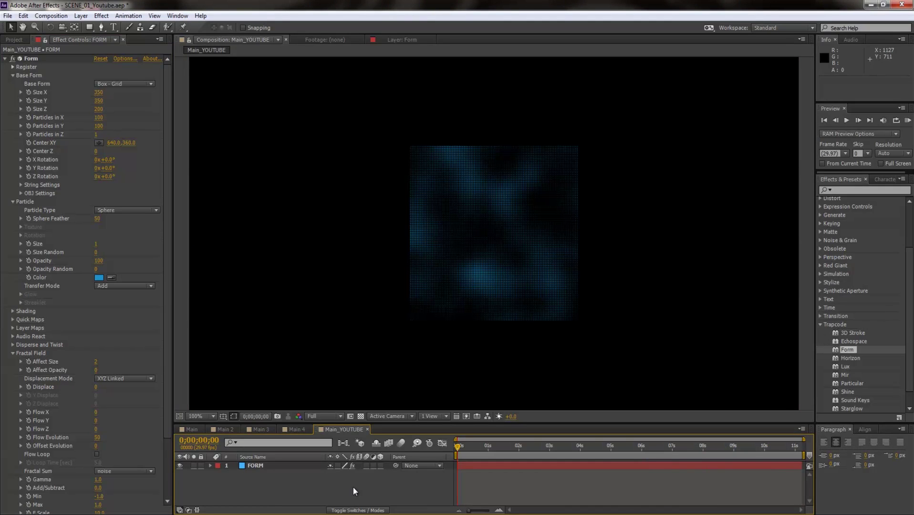
Add a default camera, orbit it so the dot grid recedes, then view the Main comp.
key(ctrl+alt+shift+c)
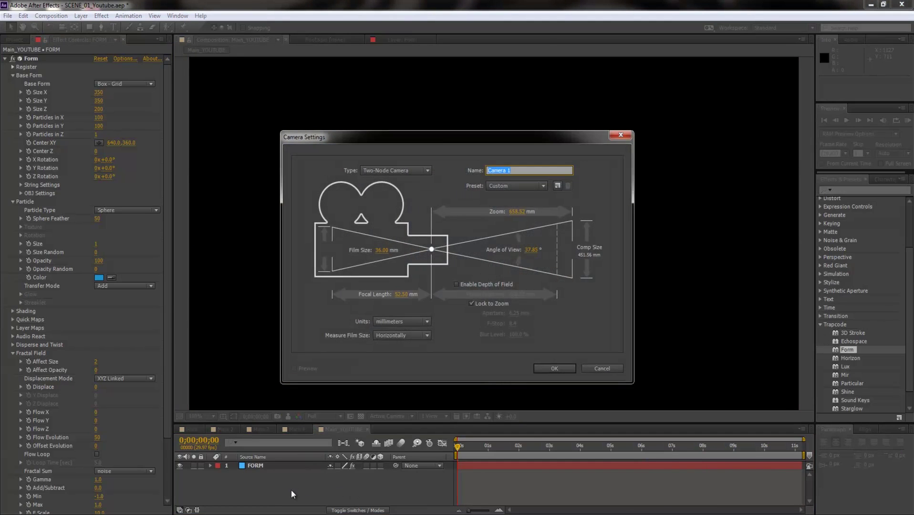
click(554, 368)
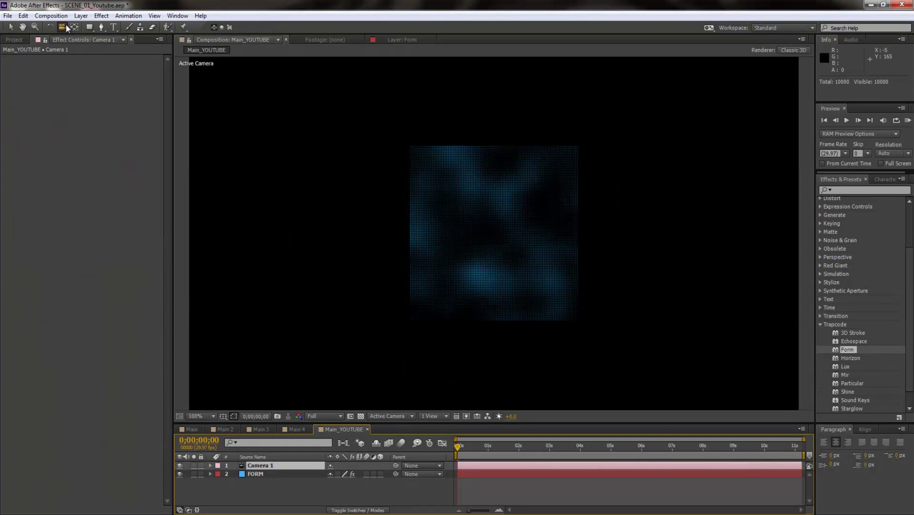
drag(63, 27, 109, 28)
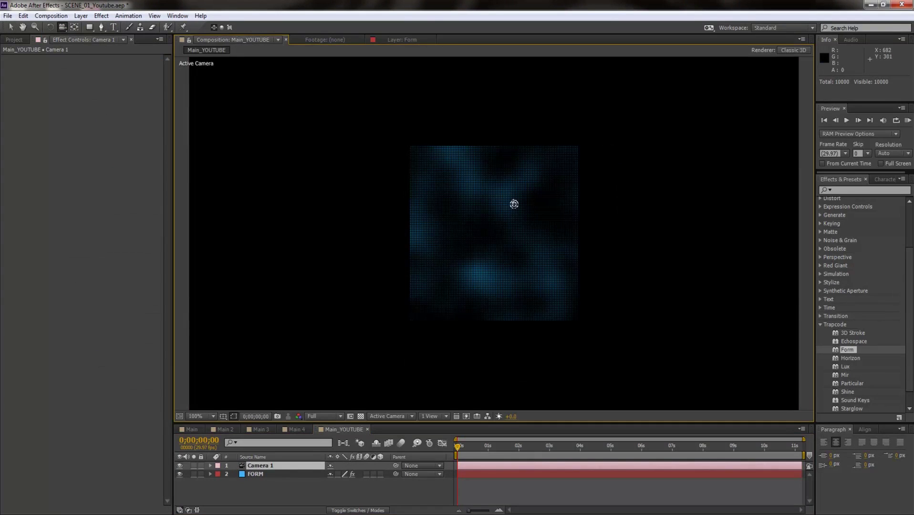
mouse_move(515, 200)
mouse_down()
mouse_move(517, 177)
mouse_move(466, 138)
mouse_move(353, 185)
mouse_move(548, 206)
mouse_move(533, 204)
mouse_move(534, 159)
mouse_move(584, 215)
mouse_move(526, 240)
mouse_move(490, 225)
mouse_move(480, 165)
mouse_move(453, 124)
mouse_move(418, 102)
mouse_move(357, 199)
mouse_move(292, 234)
mouse_move(278, 231)
mouse_move(619, 238)
mouse_move(568, 272)
mouse_up()
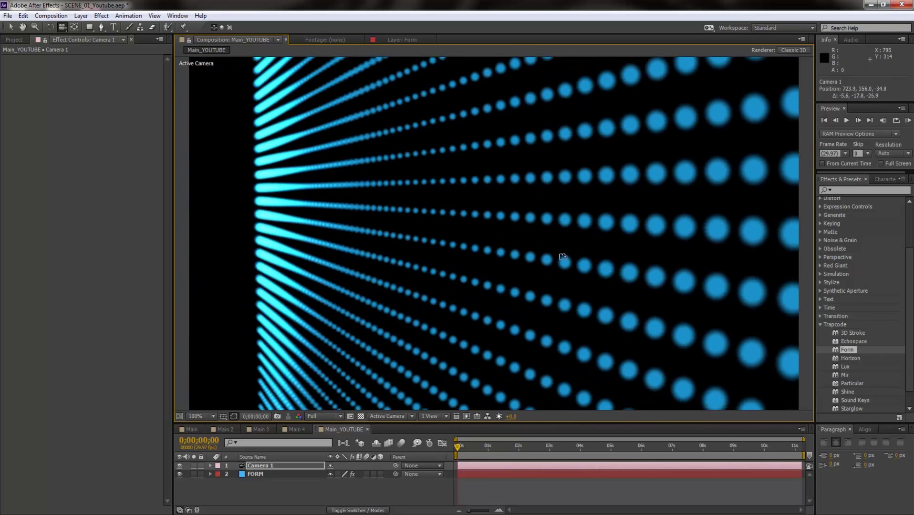
drag(431, 237, 503, 252)
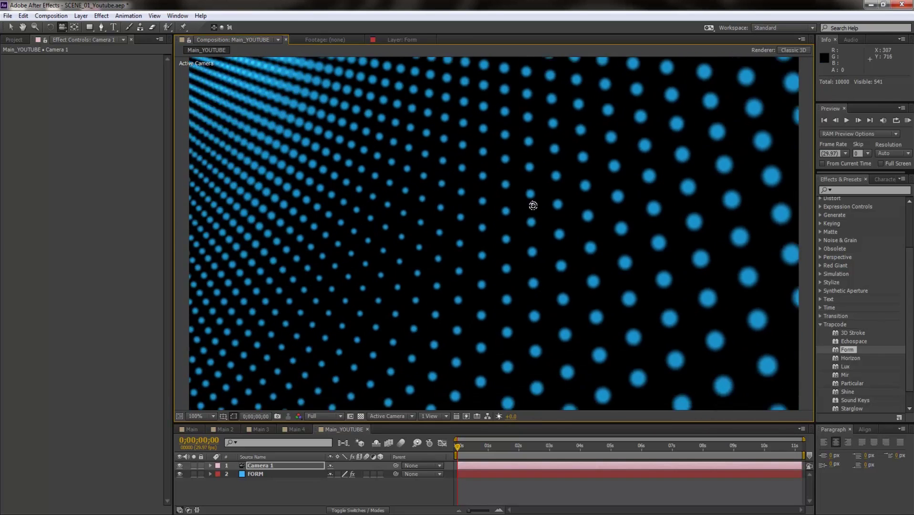
drag(538, 202, 543, 174)
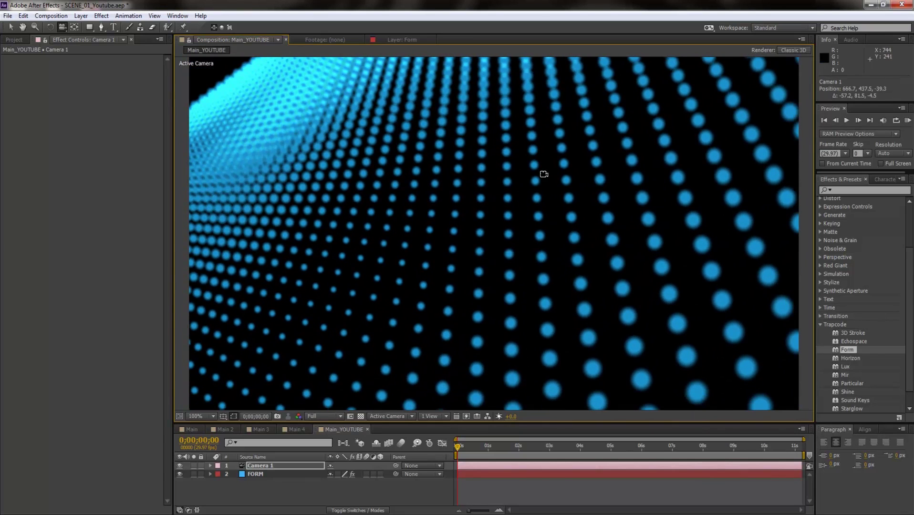
click(236, 494)
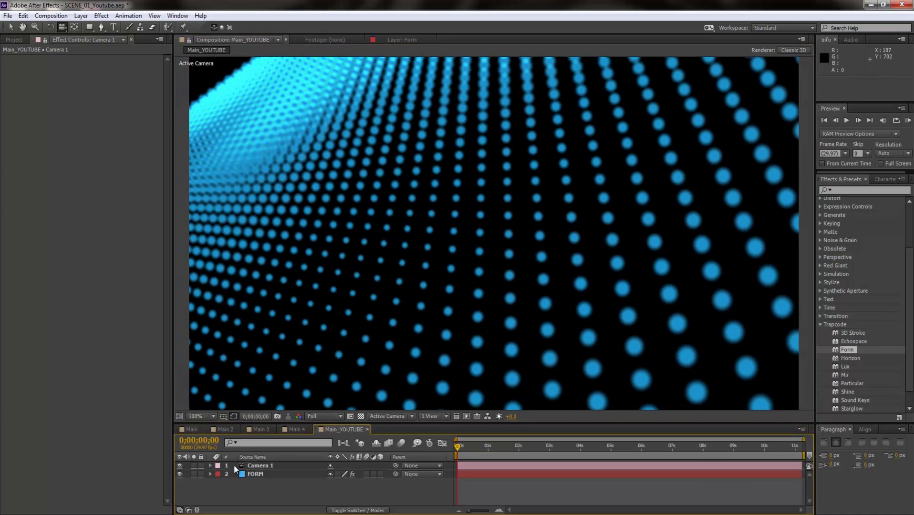
click(192, 426)
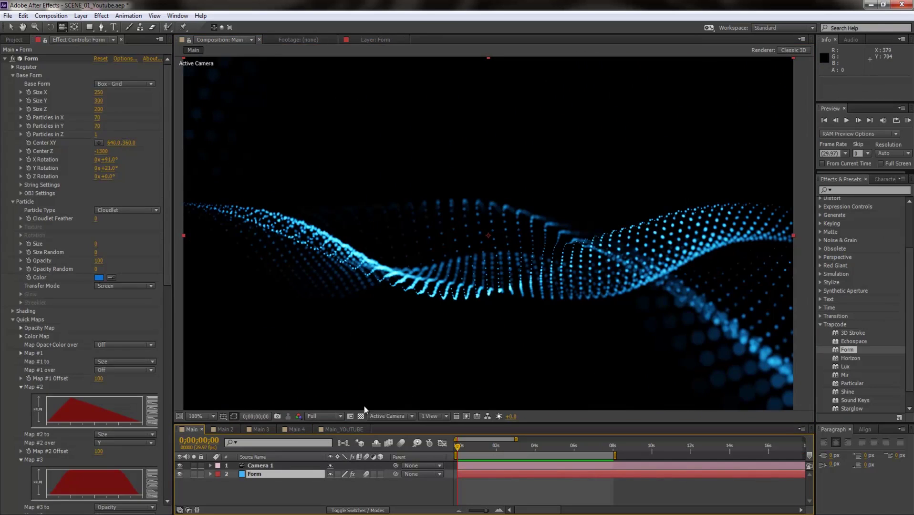
After comparing with Main, add the text 'magical' over the grid in Main_YOUTUBE.
click(344, 429)
click(178, 429)
click(343, 430)
click(363, 324)
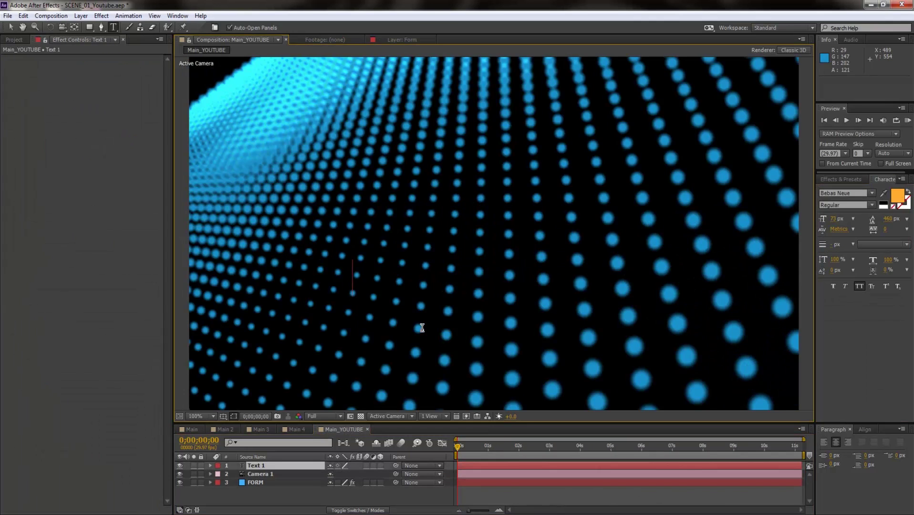
text(magical)
key(KP_Enter)
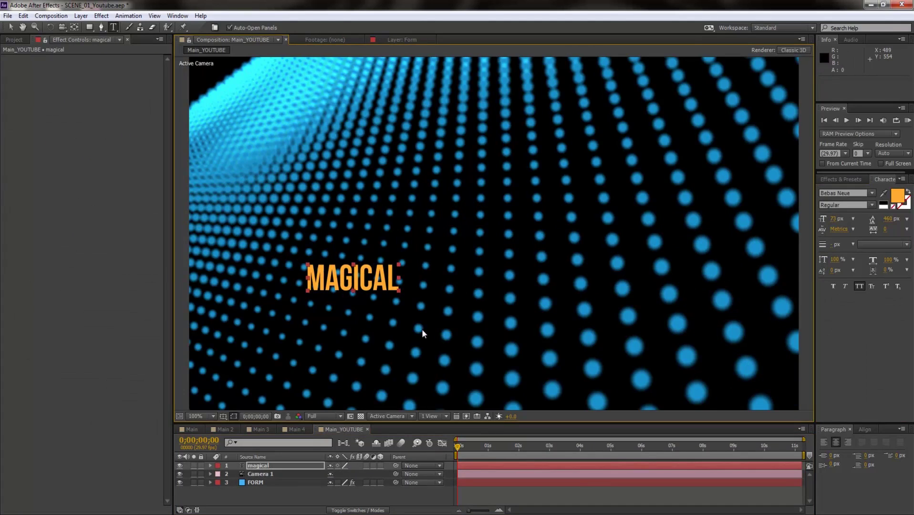
Recolour the text fill to the particles' blue by sampling a dot.
key(v)
click(898, 196)
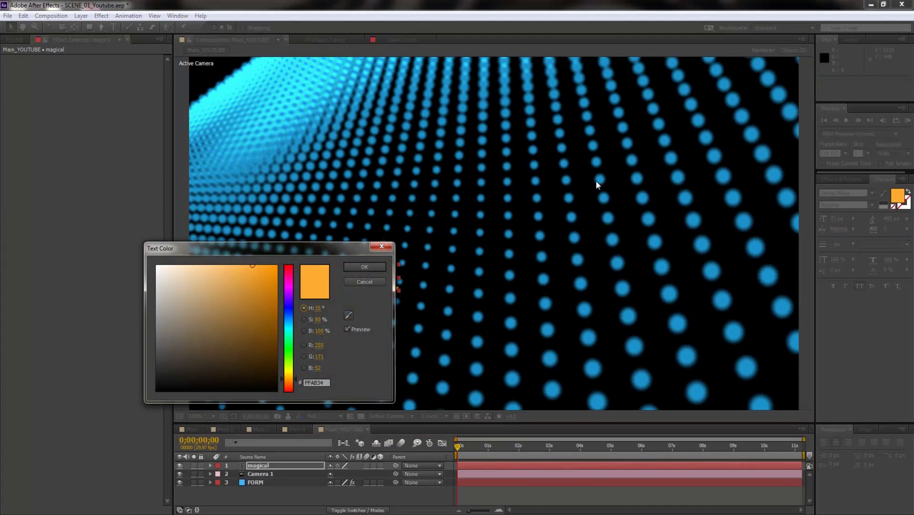
click(348, 315)
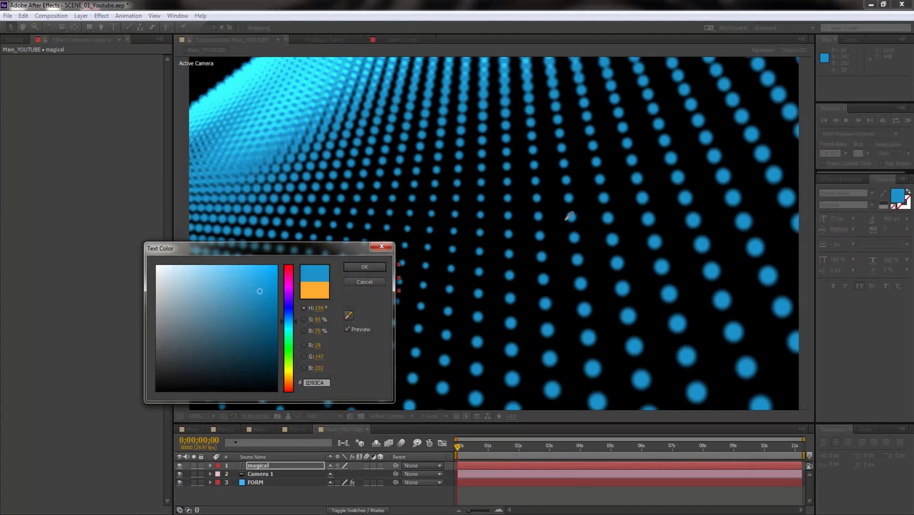
click(568, 217)
click(365, 267)
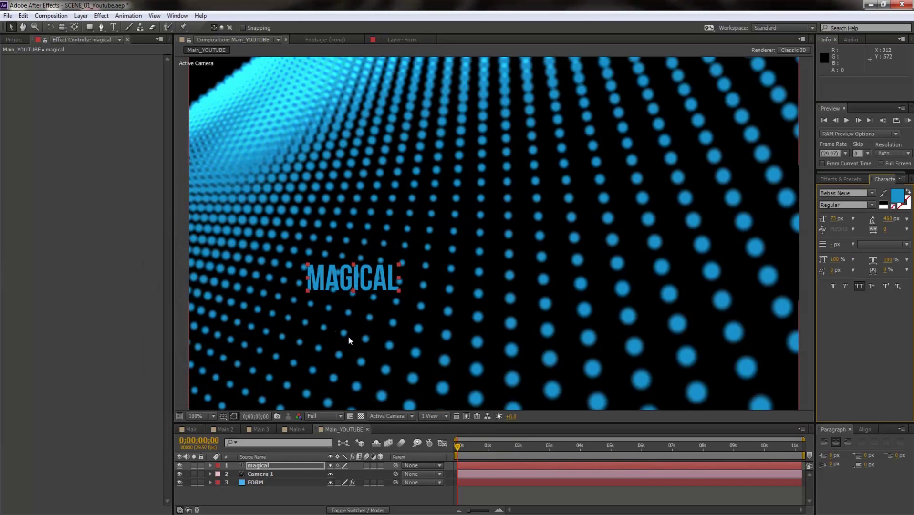
Make the MAGICAL text layer 3D.
click(381, 465)
scroll(486, 298, down, 4)
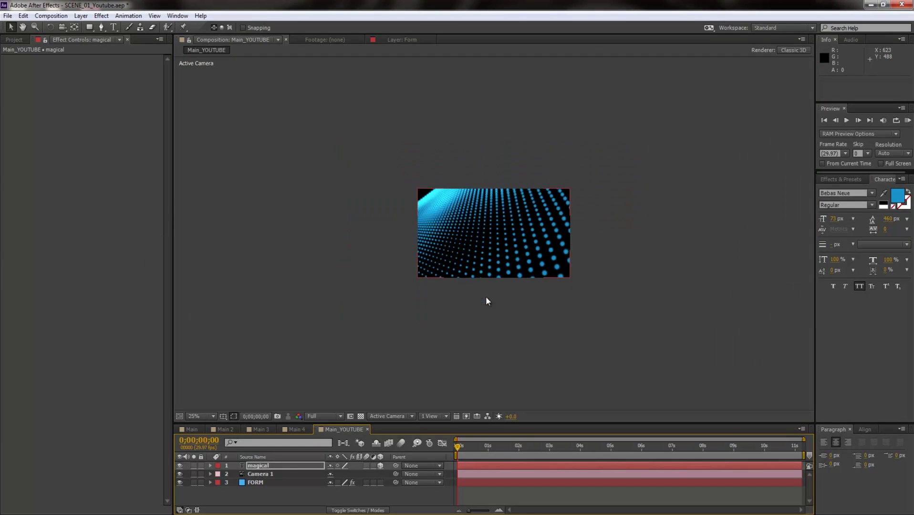
scroll(484, 305, down, 2)
scroll(482, 307, up, 4)
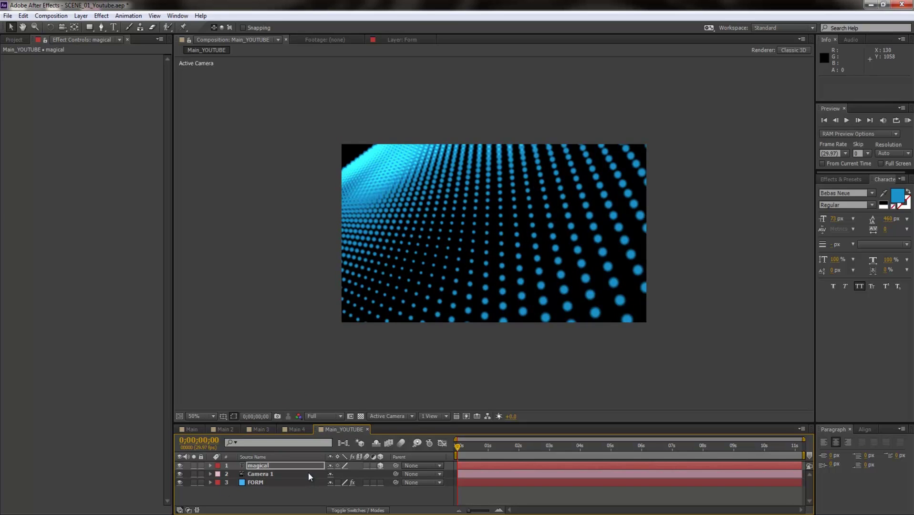
Orbit Camera 1 to frame the 3D text, checking the Main composition for reference.
click(283, 476)
key(c)
mouse_move(465, 259)
mouse_down()
mouse_move(472, 271)
mouse_move(414, 323)
mouse_move(482, 231)
mouse_move(507, 441)
mouse_move(534, 448)
mouse_move(545, 246)
mouse_move(531, 371)
mouse_move(444, 230)
mouse_move(442, 257)
mouse_move(416, 249)
mouse_move(531, 259)
mouse_move(498, 258)
mouse_move(547, 287)
mouse_move(540, 309)
mouse_move(484, 281)
mouse_up()
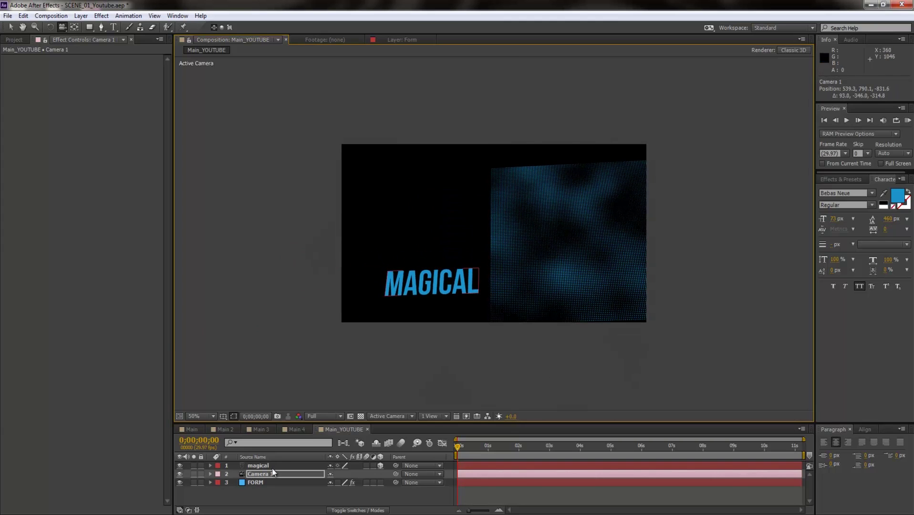
click(189, 430)
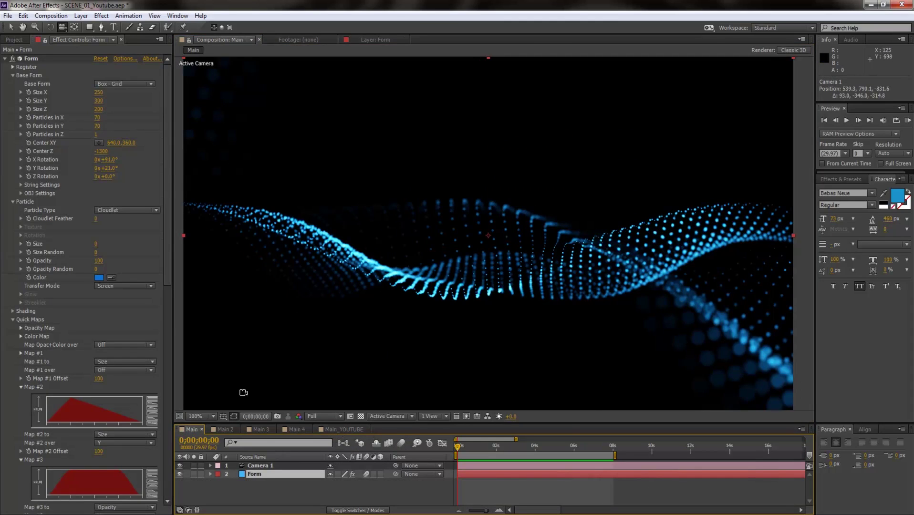
click(343, 434)
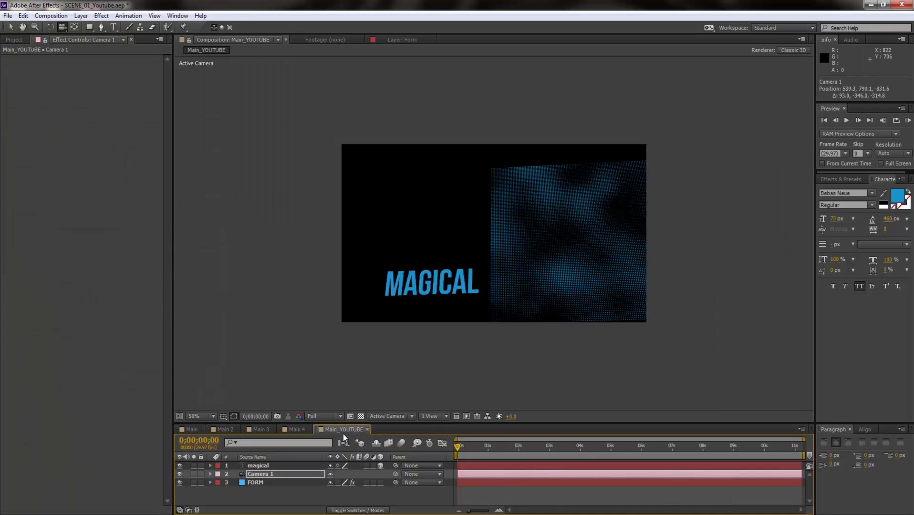
click(268, 466)
Delete the MAGICAL text and Camera 1 layers and view the comp at full size.
shift+click(265, 474)
key(Delete)
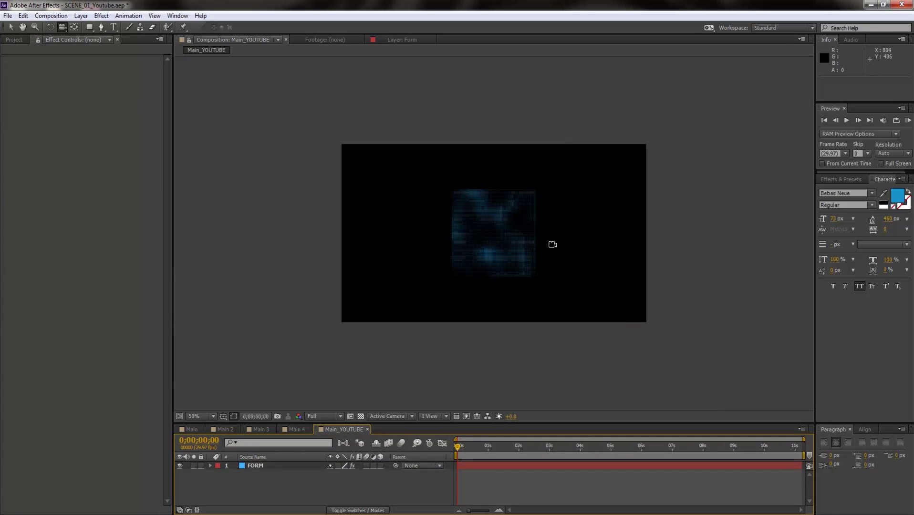
key(period)
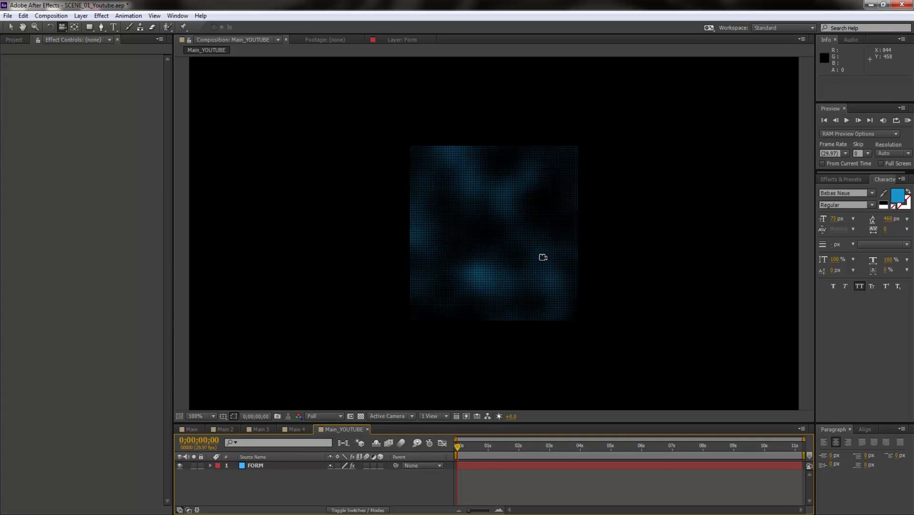
key(c)
click(270, 465)
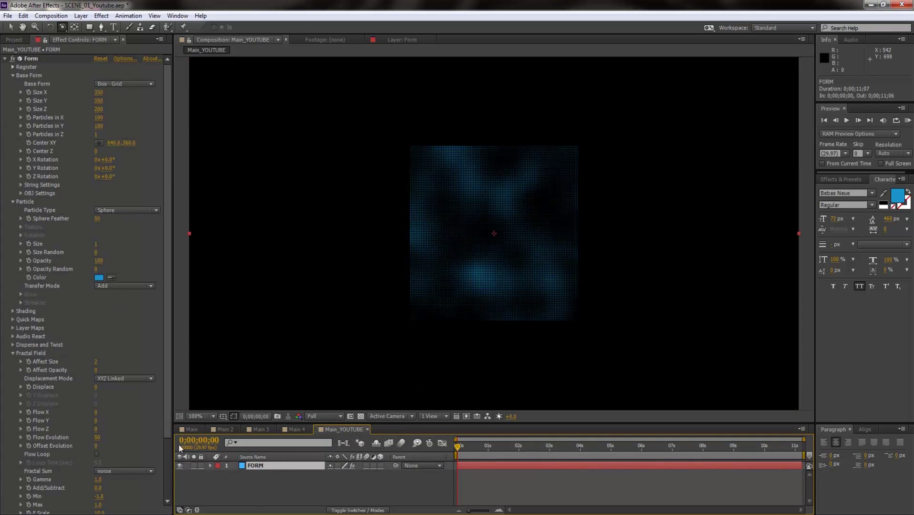
Compare against the Main composition, then return to Main_YOUTUBE with FORM deselected.
click(189, 429)
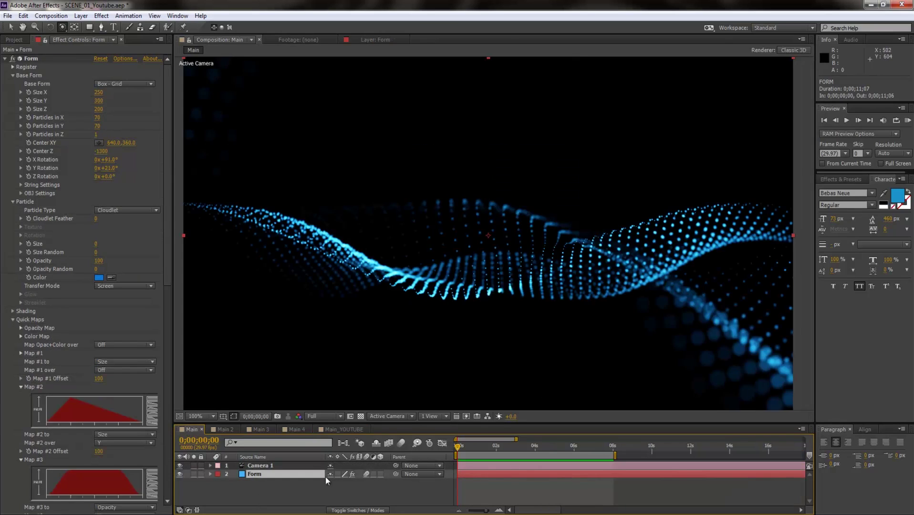
click(340, 430)
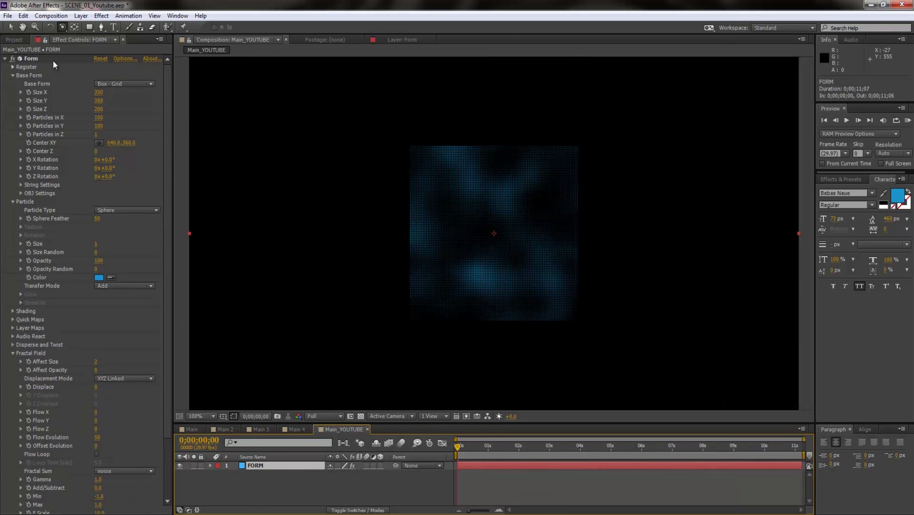
key(c)
click(441, 268)
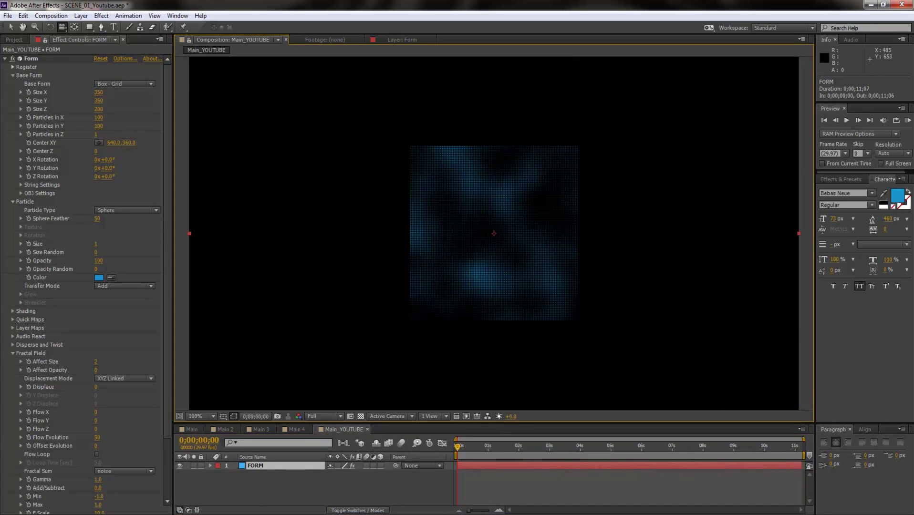
click(315, 486)
Add a test camera, tilt the grid edge-on, then delete the camera.
key(ctrl+alt+shift+c)
key(Return)
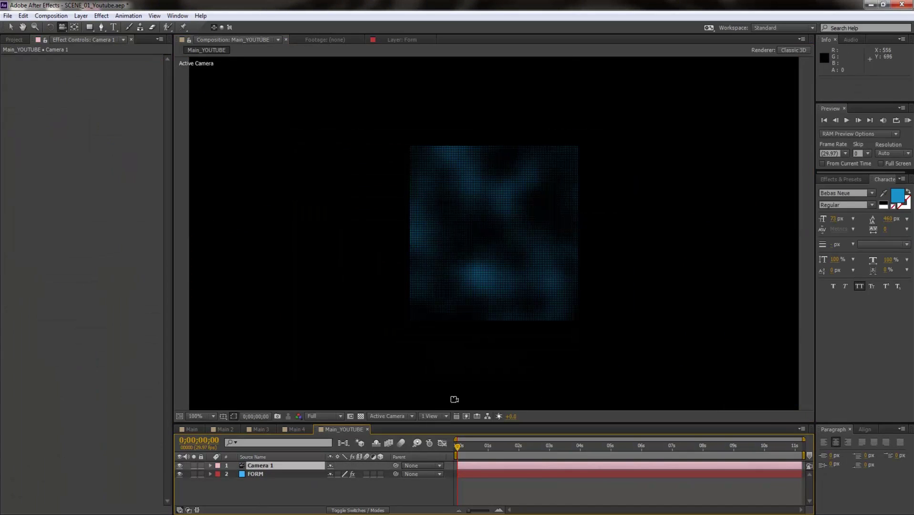
drag(463, 293, 455, 178)
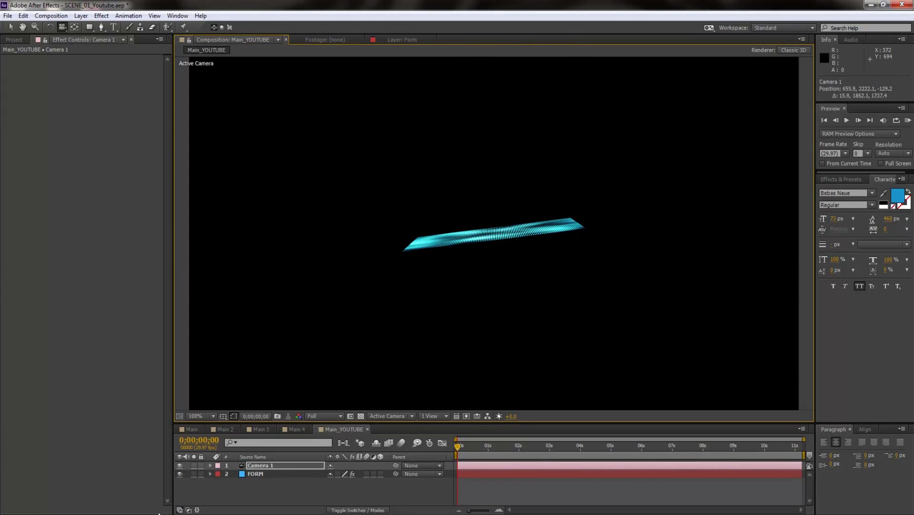
click(190, 430)
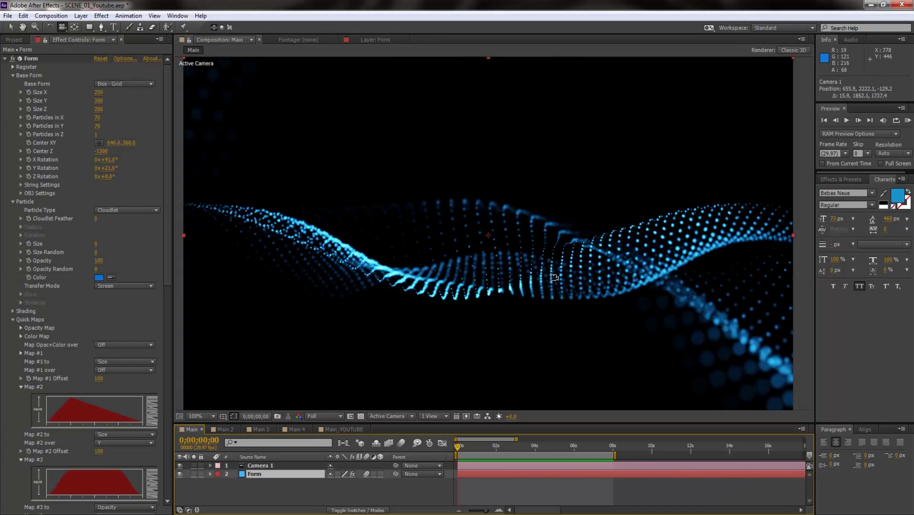
click(336, 432)
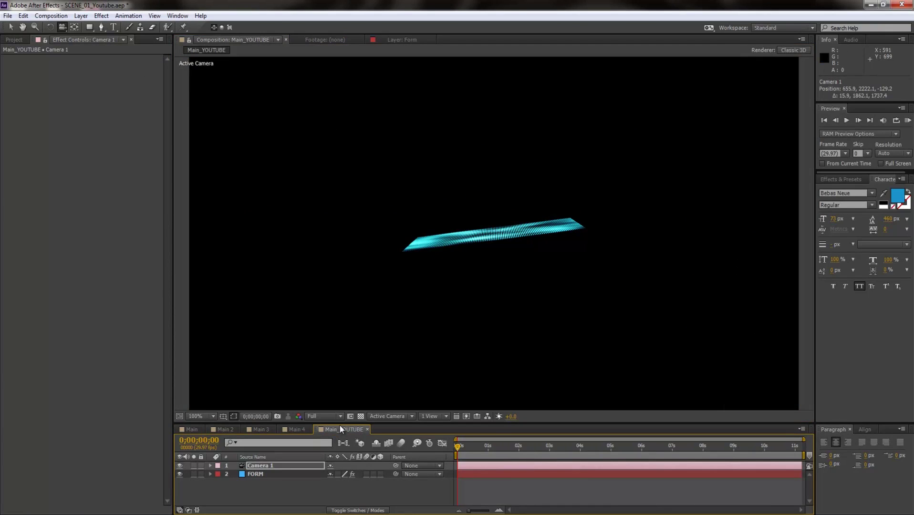
click(277, 463)
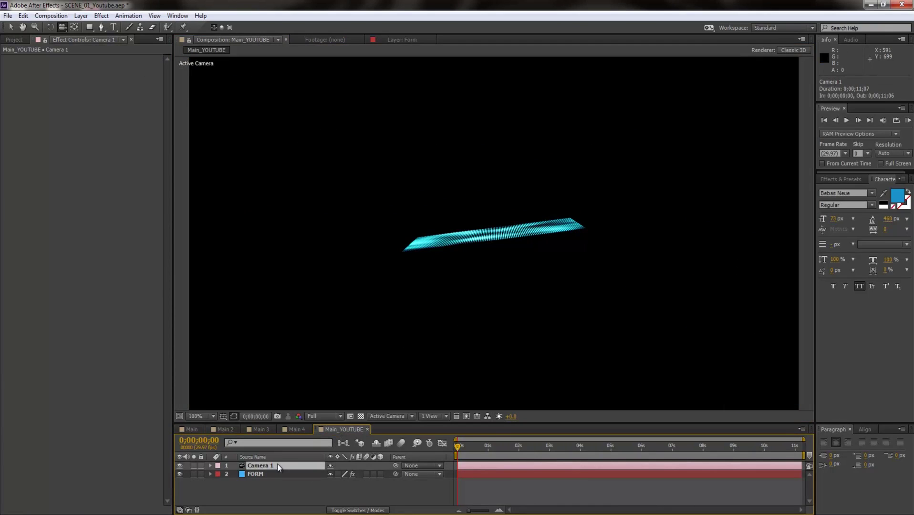
key(Delete)
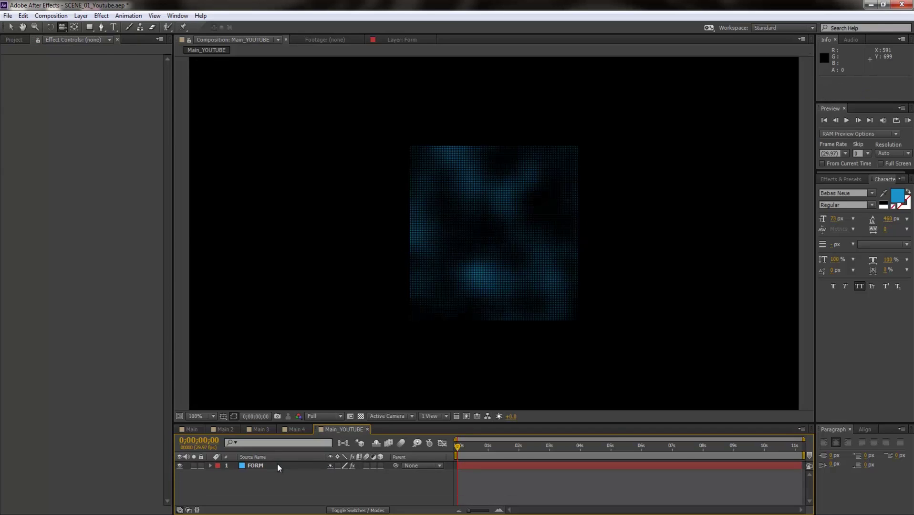
Set the FORM layer's Base Form X Rotation to 110°.
click(277, 465)
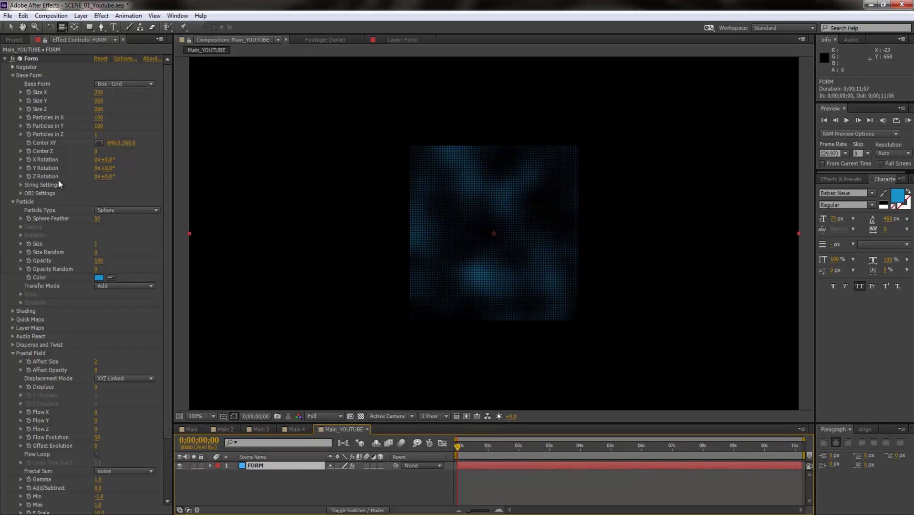
drag(104, 160, 162, 165)
click(108, 160)
text(110)
key(Return)
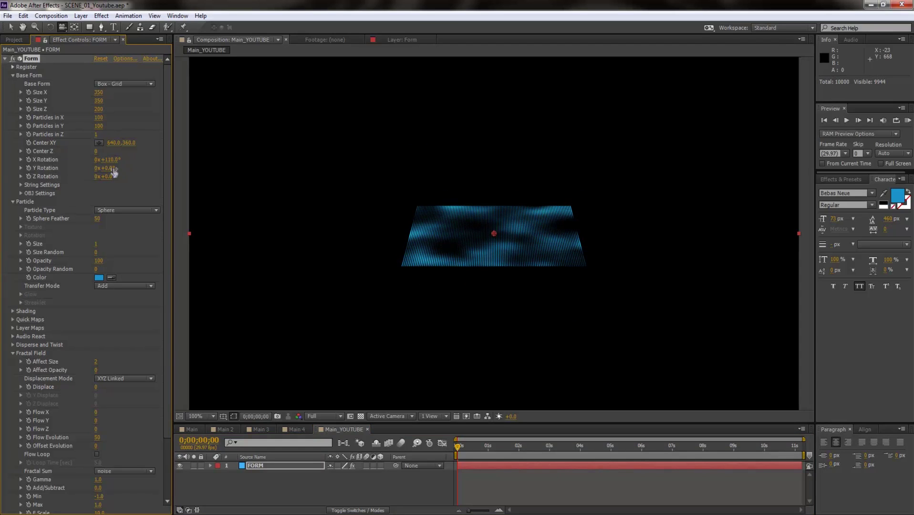
Set Y Rotation to 15° and lower X Rotation to 95°.
drag(112, 171, 121, 169)
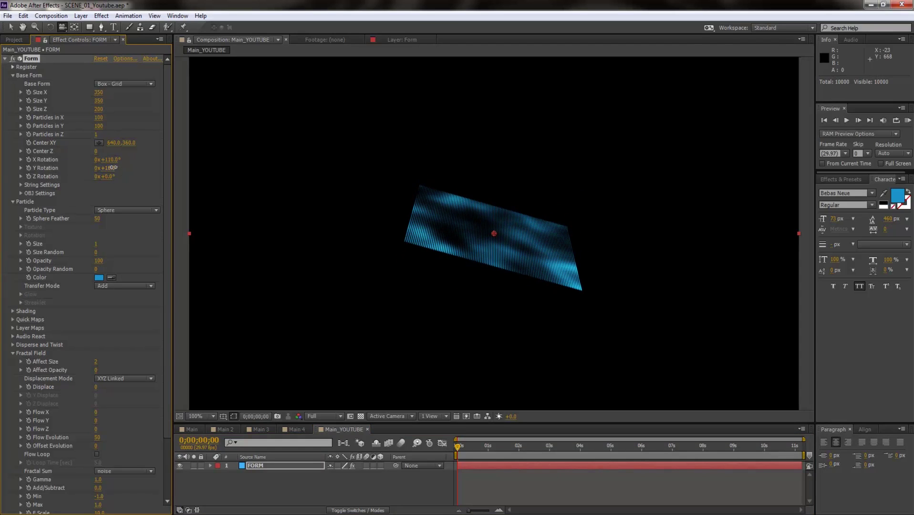
click(114, 168)
text(15)
key(Return)
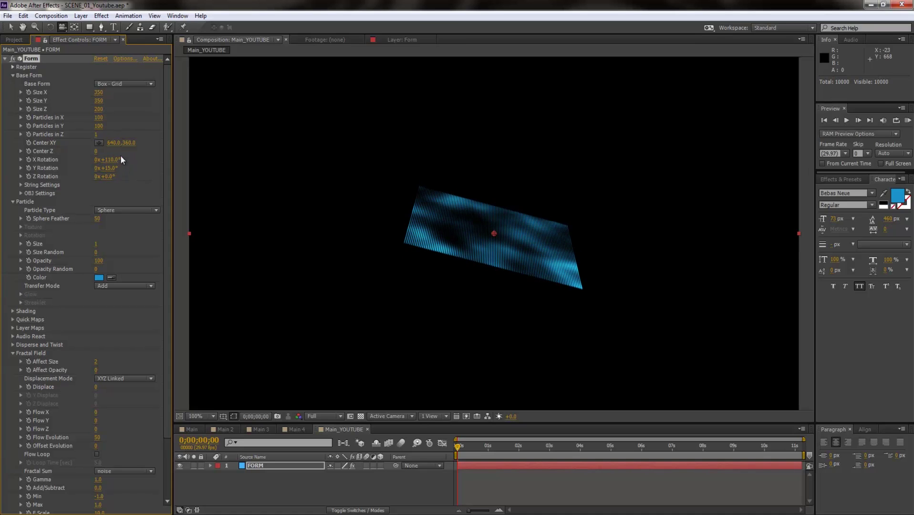
mouse_move(119, 161)
mouse_down()
mouse_move(99, 160)
mouse_move(107, 160)
mouse_up()
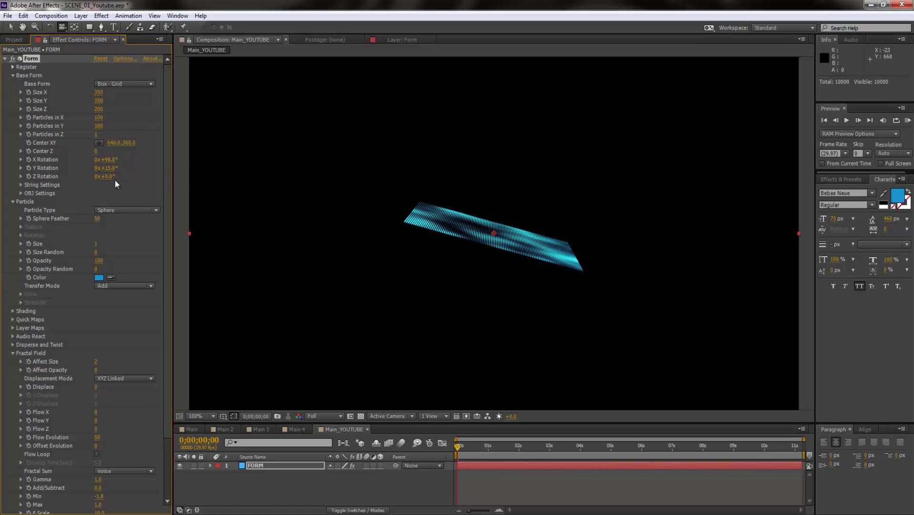
click(116, 160)
text(95)
key(Return)
Preview the tilted grid, leaving the playhead at 0;00;00;28.
key(space)
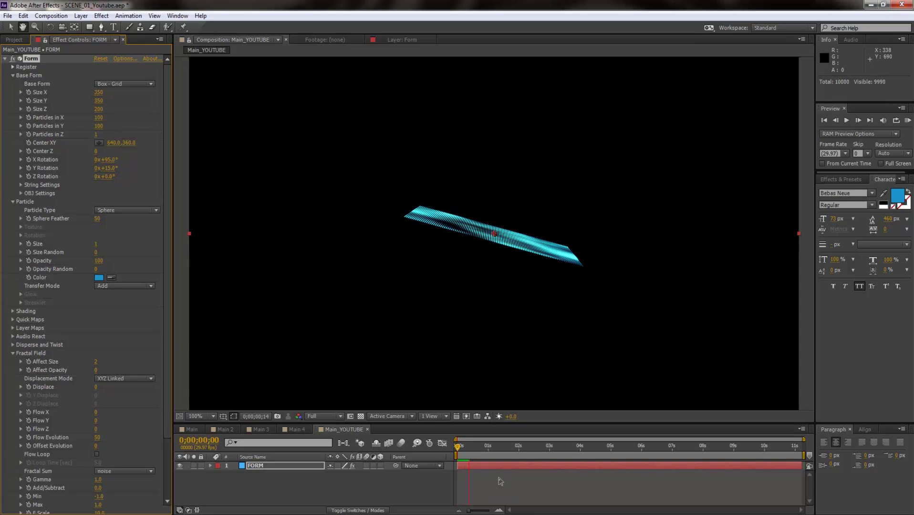
drag(454, 447, 414, 462)
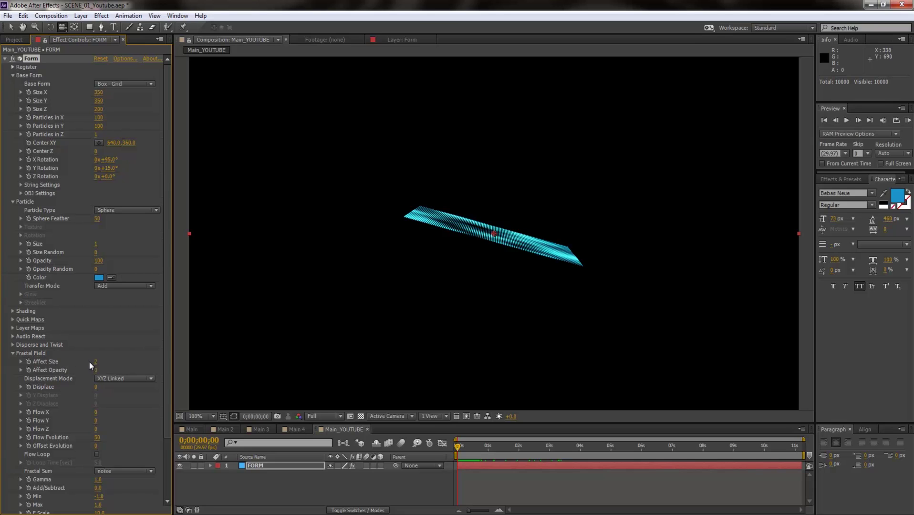
drag(469, 447, 406, 460)
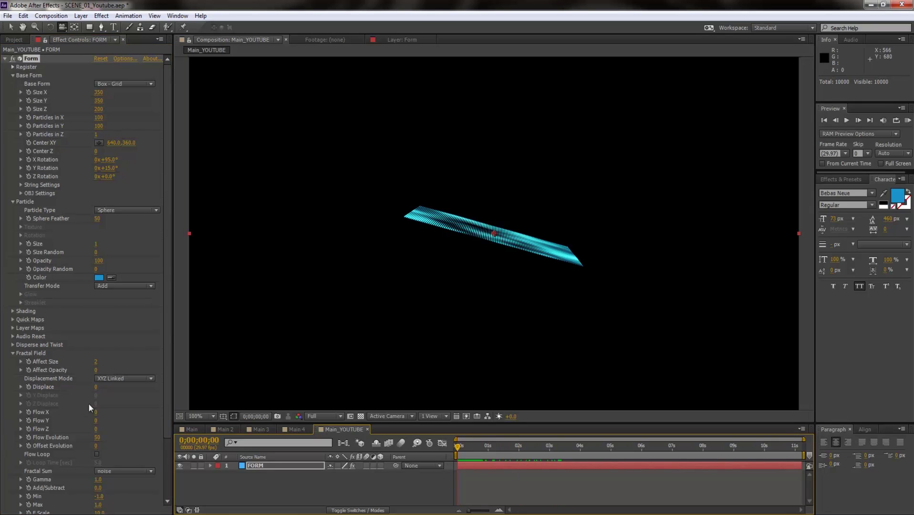
Compare with the Main composition, then set Displacement Mode to XYZ Individual in Main_YOUTUBE.
click(194, 429)
click(322, 429)
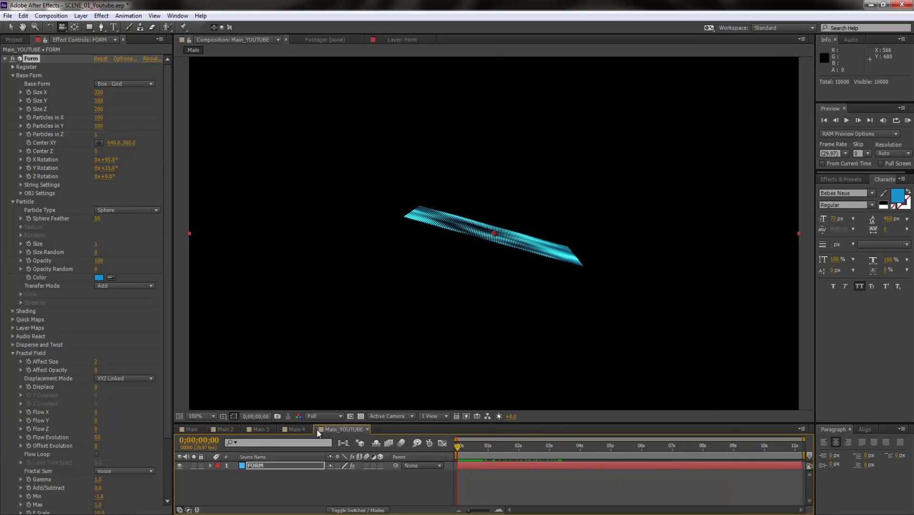
click(113, 379)
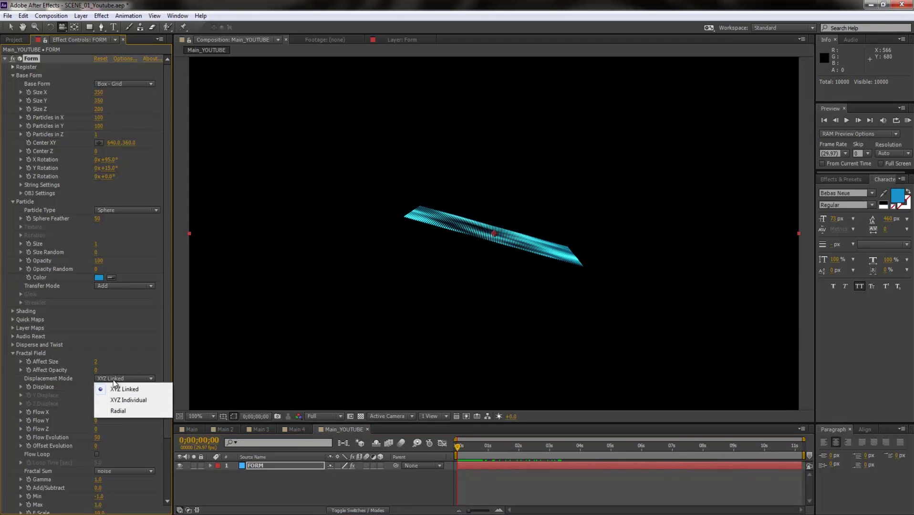
click(123, 404)
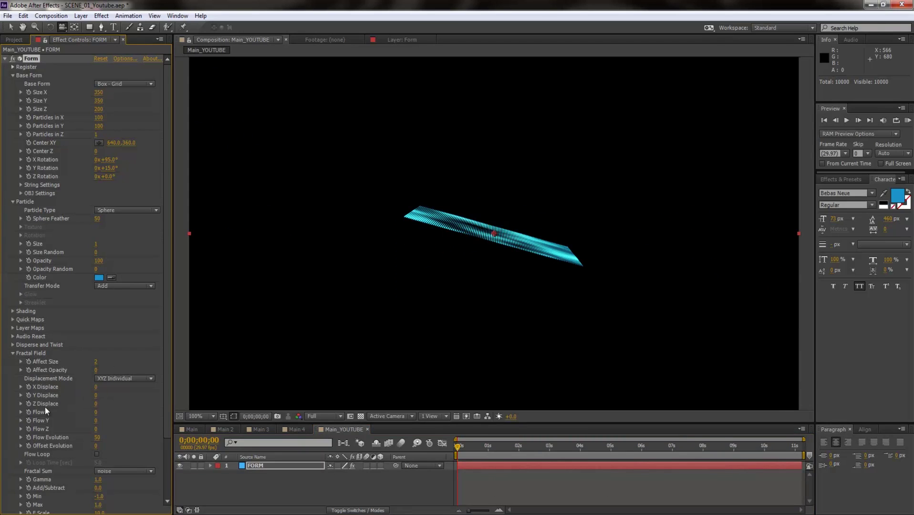
Set X Displace to 100 and Y Displace to 50, and preview the displaced particles.
click(96, 388)
text(100)
key(Tab)
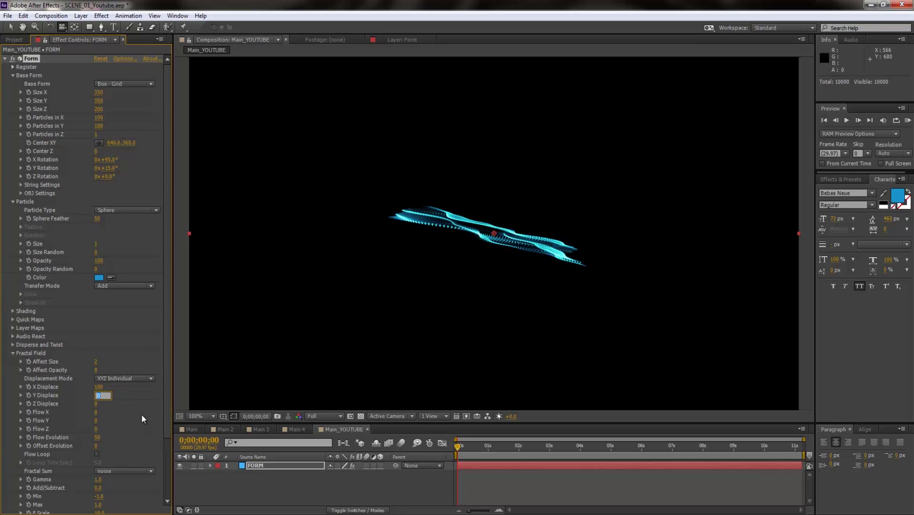
text(50)
key(Return)
key(space)
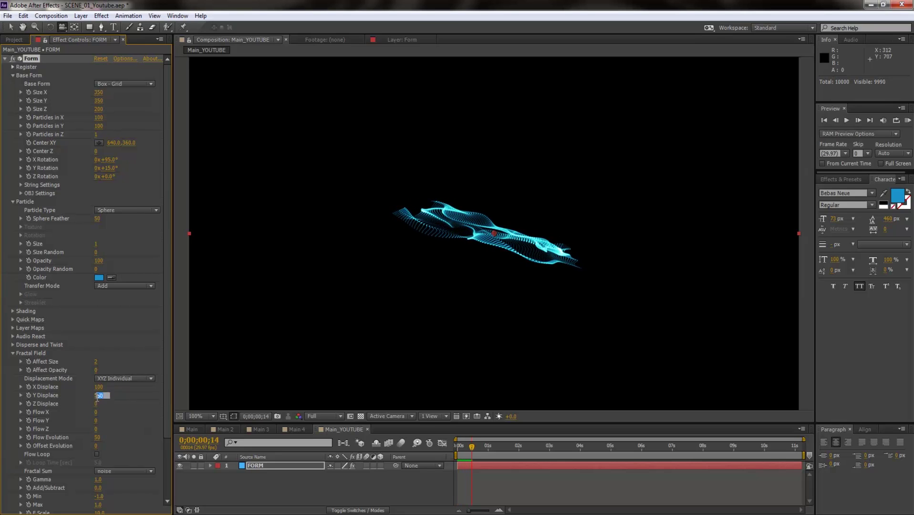
Raise Y Displace to 80 and preview the ribbon animation from the start.
text(80)
key(Return)
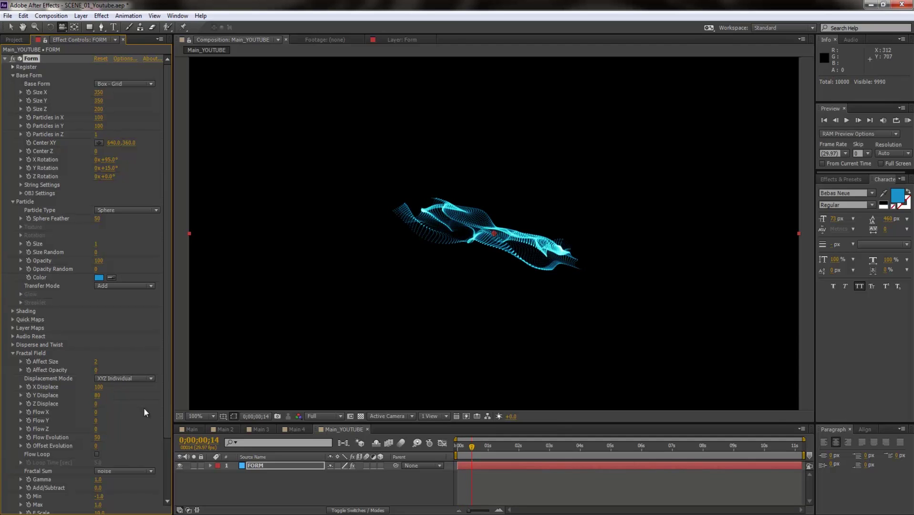
key(space)
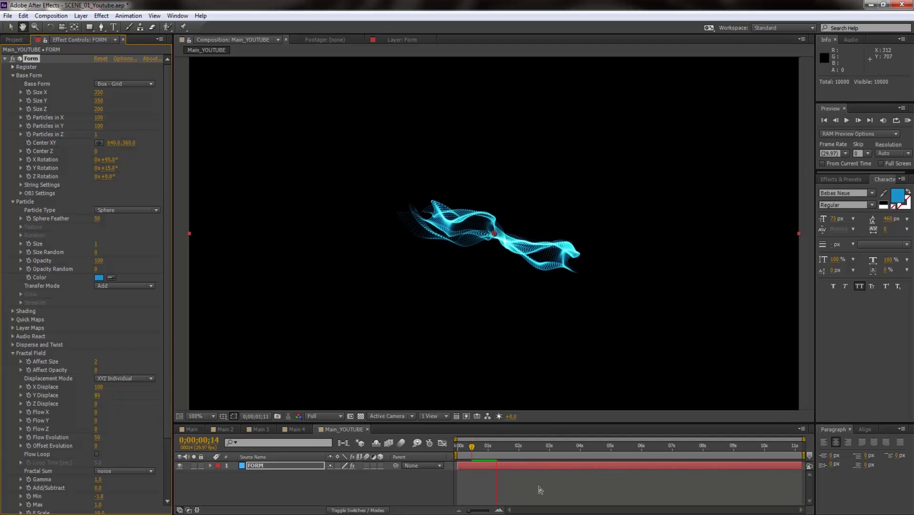
drag(457, 450, 697, 453)
key(KP_0)
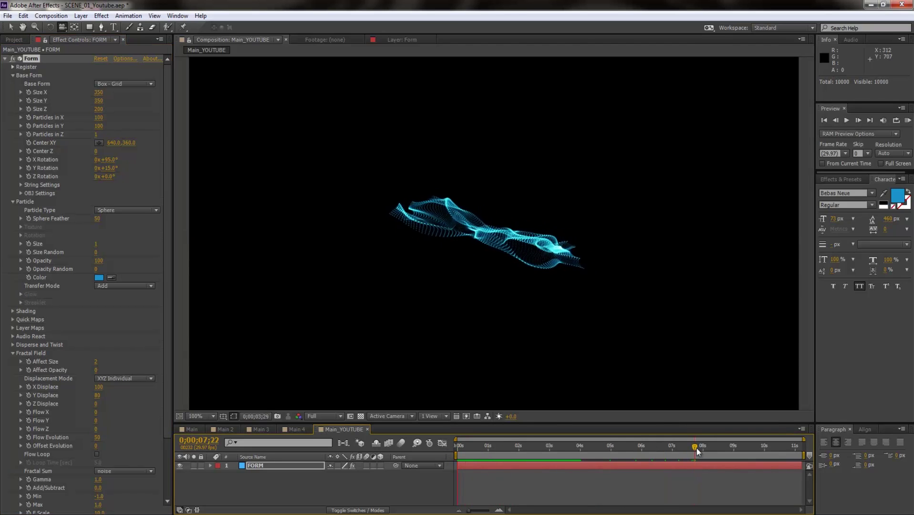
Review the reference wave in Main, then replay the ribbon in Main_YOUTUBE.
click(192, 430)
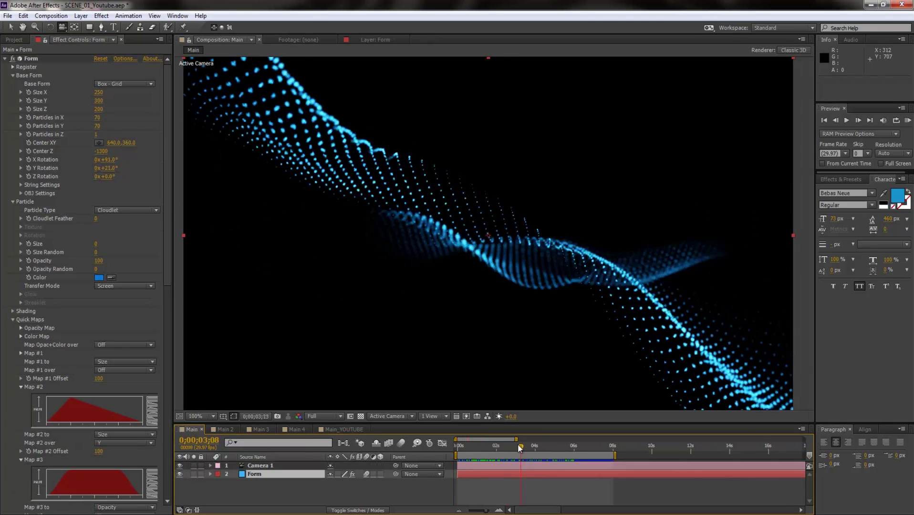
click(476, 451)
drag(477, 451, 451, 451)
click(340, 430)
key(space)
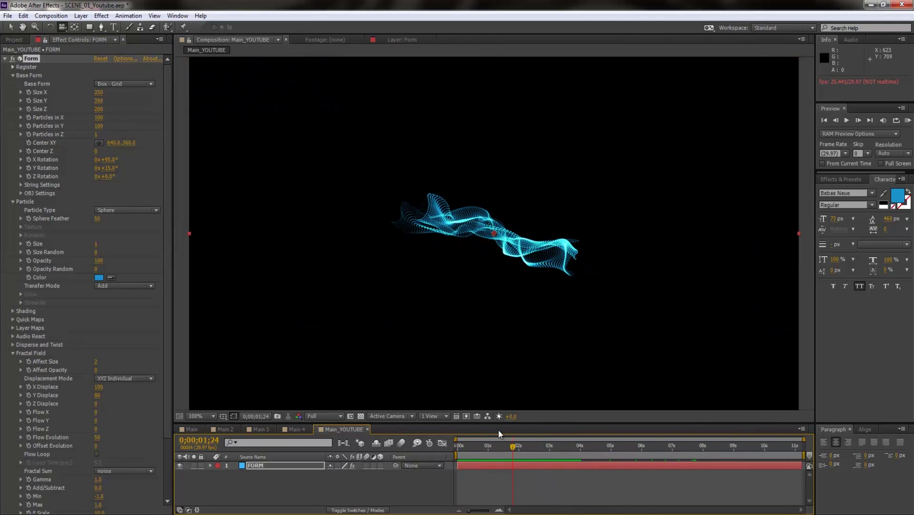
mouse_move(506, 444)
mouse_down()
mouse_move(471, 449)
mouse_move(507, 455)
mouse_up()
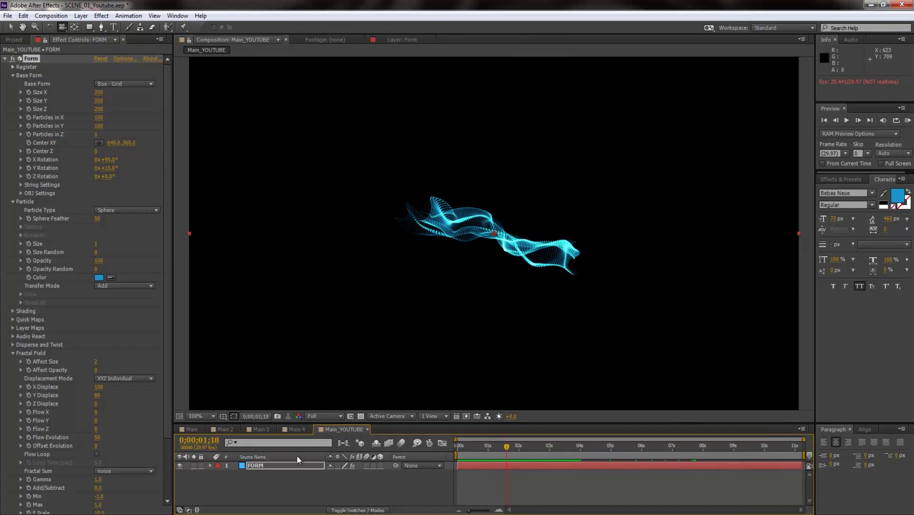
scroll(148, 411, down, 3)
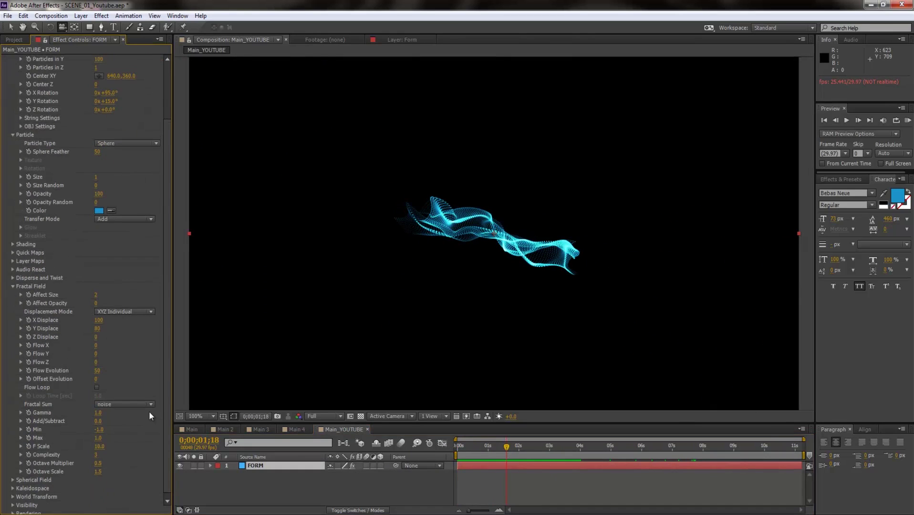
Set Flow Evolution to 15 and stop the preview.
click(98, 367)
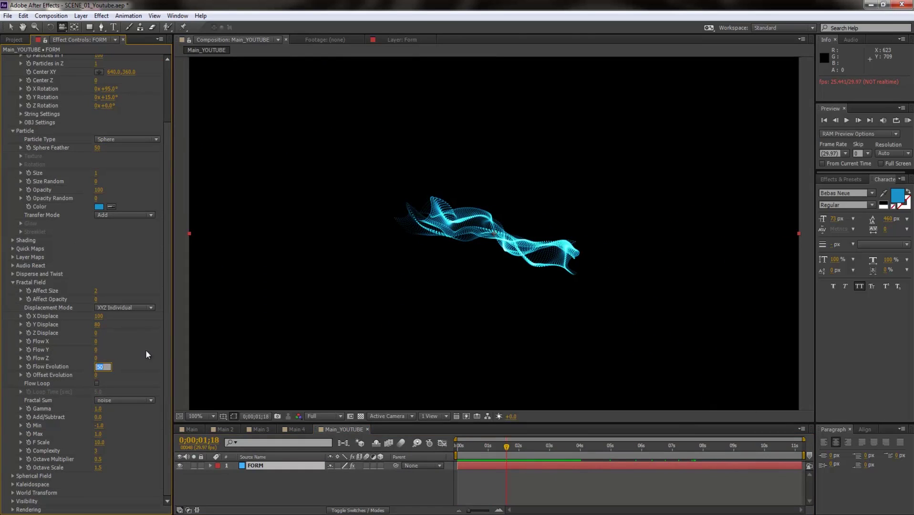
text(25)
key(Return)
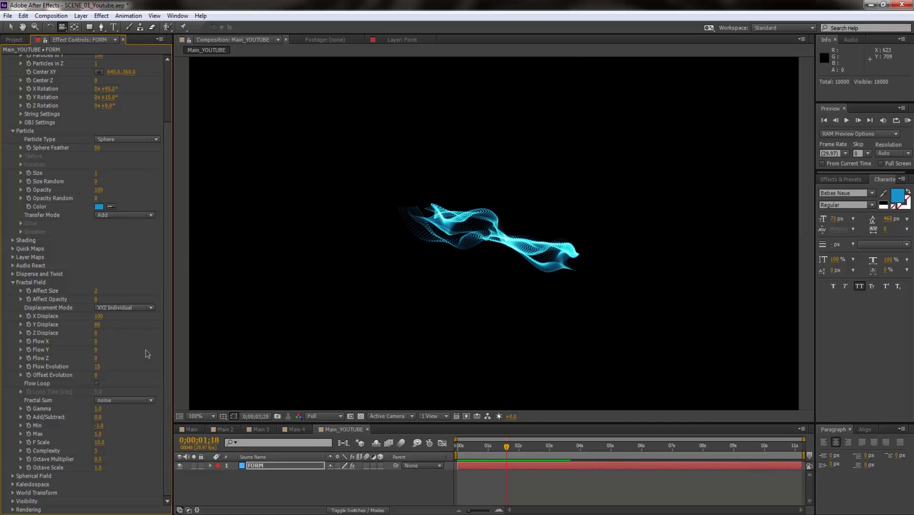
key(space)
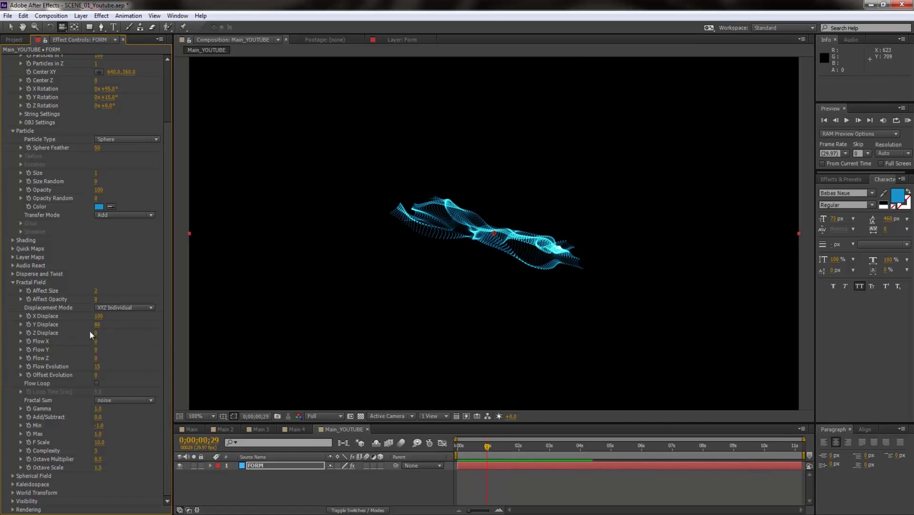
Reduce X Displace to 15 to calm the ribbon and return to the first frame.
drag(99, 316, 42, 307)
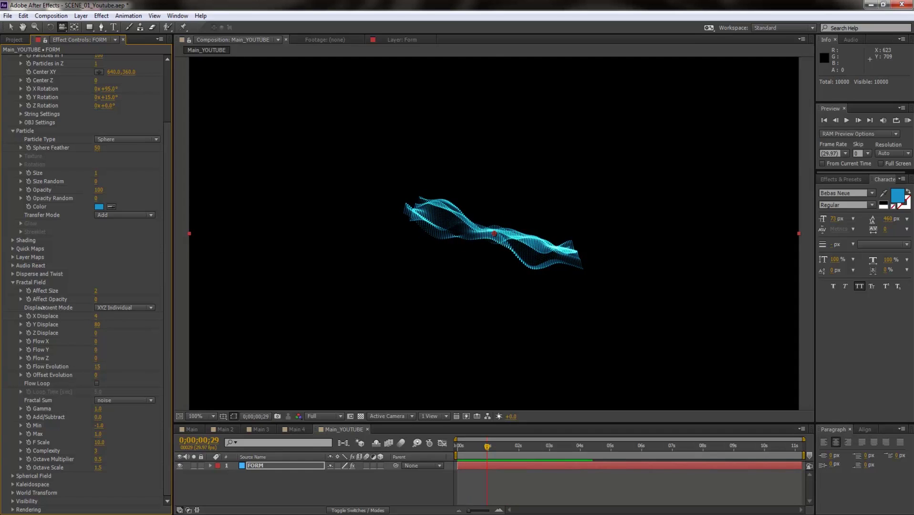
click(96, 317)
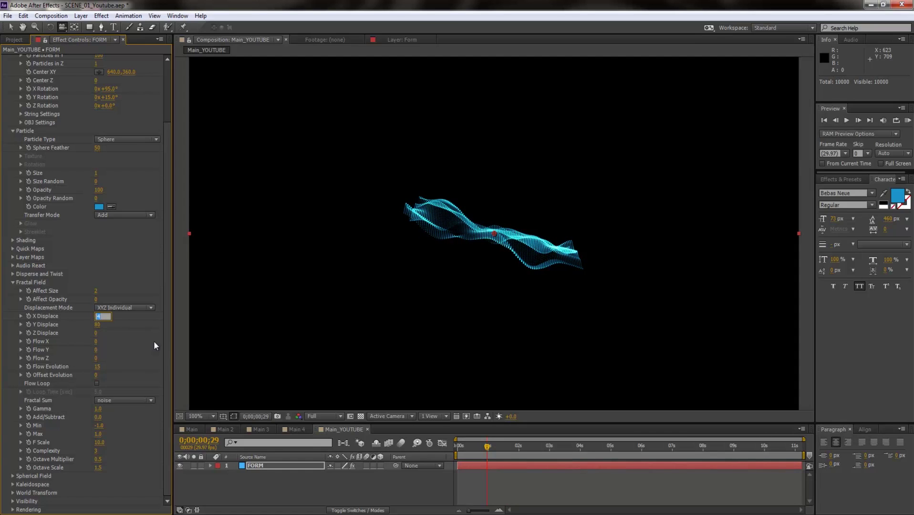
text(15)
key(Return)
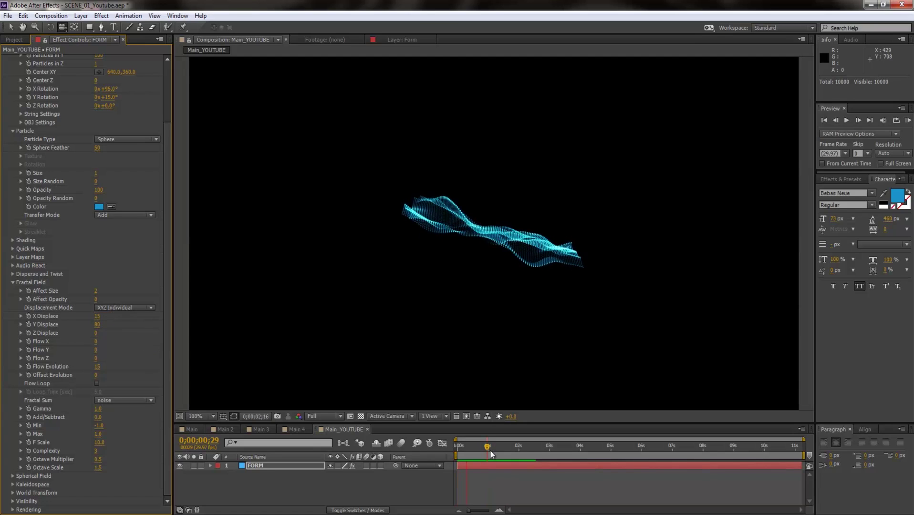
drag(486, 447, 455, 450)
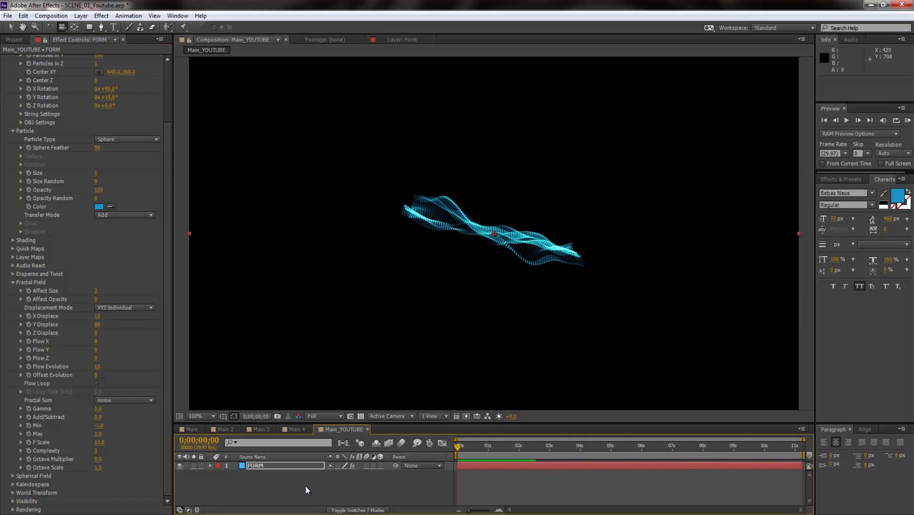
Create a new camera with Ctrl+Alt+Shift+C, then undo it.
click(292, 487)
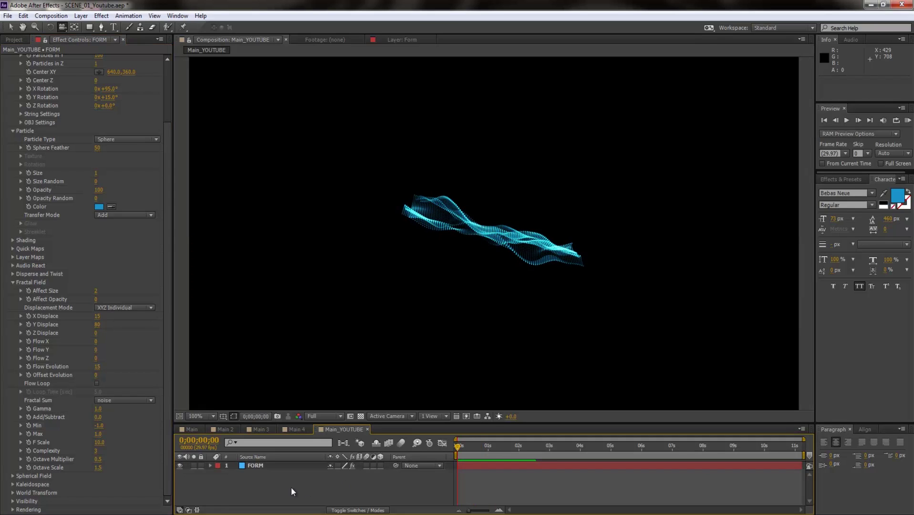
key(ctrl+alt+shift+c)
key(Return)
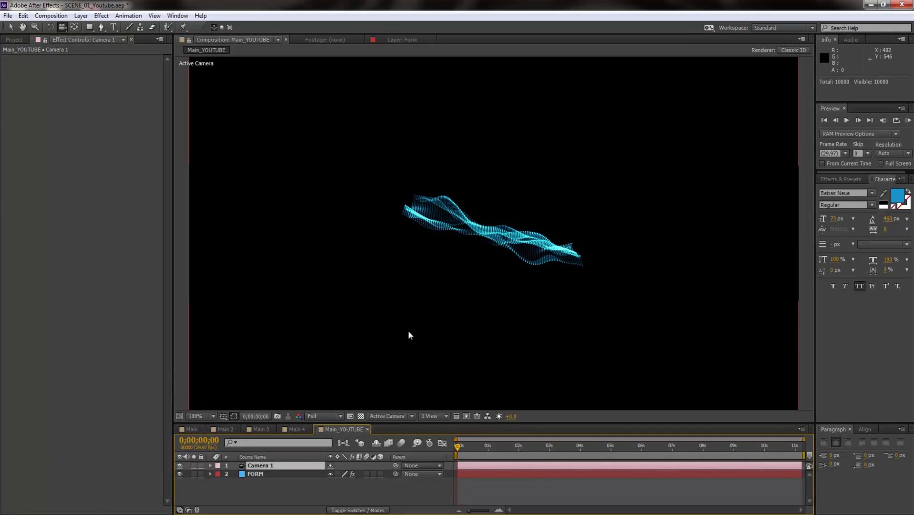
key(ctrl+z)
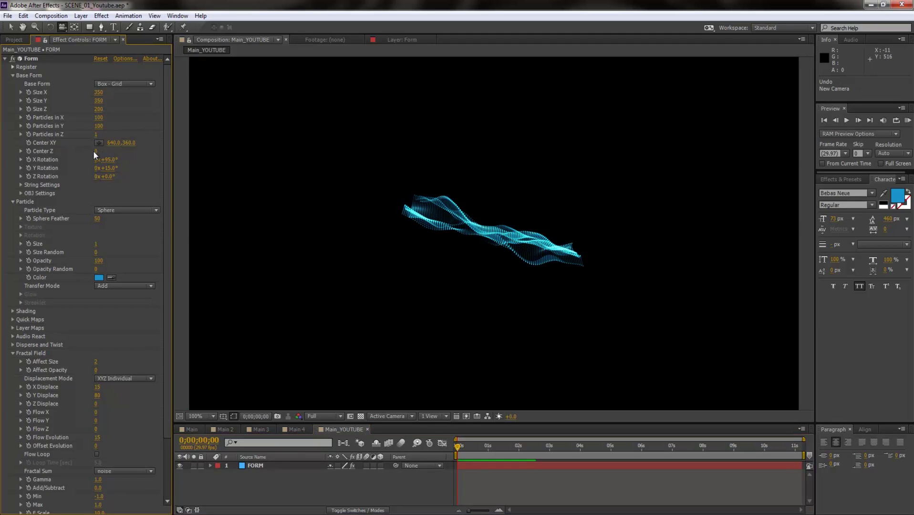
Test pushing the particles along Center Z, then reset Center Z to 0.
mouse_move(95, 150)
mouse_down()
mouse_move(138, 148)
mouse_move(13, 147)
mouse_move(154, 153)
mouse_move(130, 157)
mouse_up()
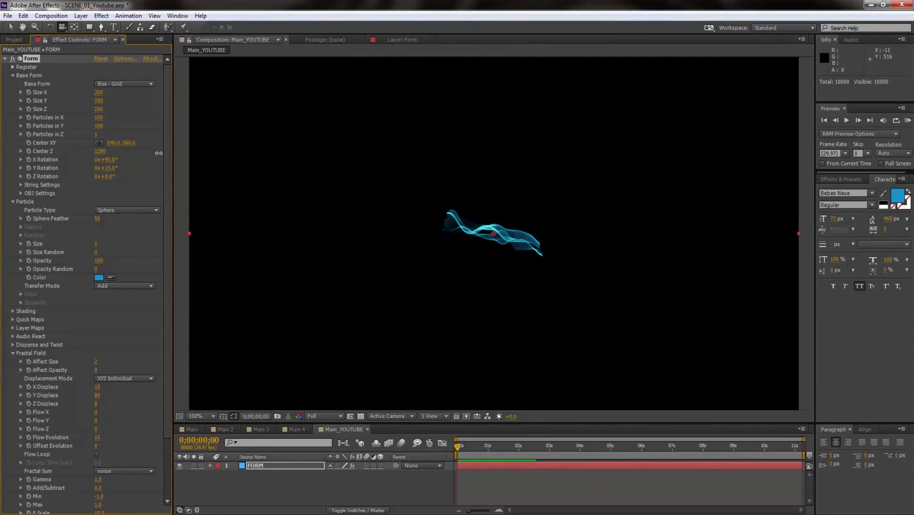
click(102, 151)
text(0)
key(Return)
Deselect FORM and add Camera 1 with default settings.
click(274, 481)
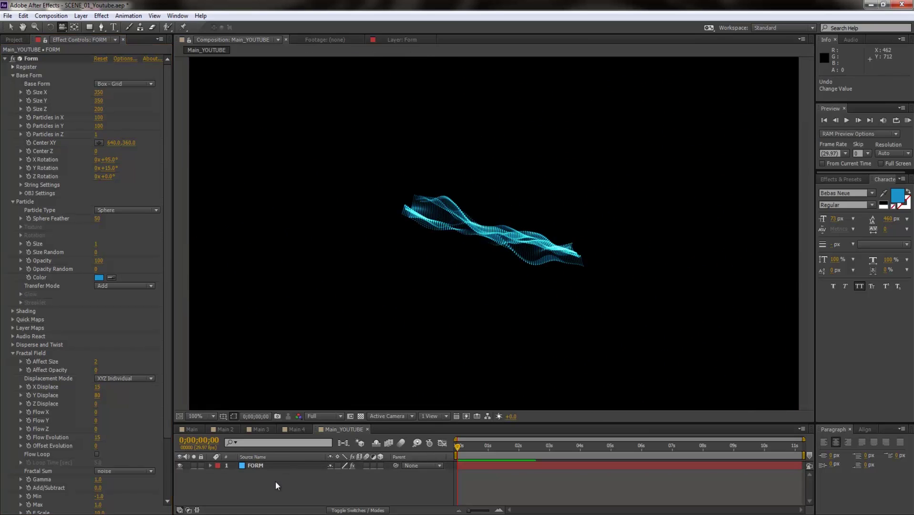
key(ctrl+alt+shift+c)
key(Return)
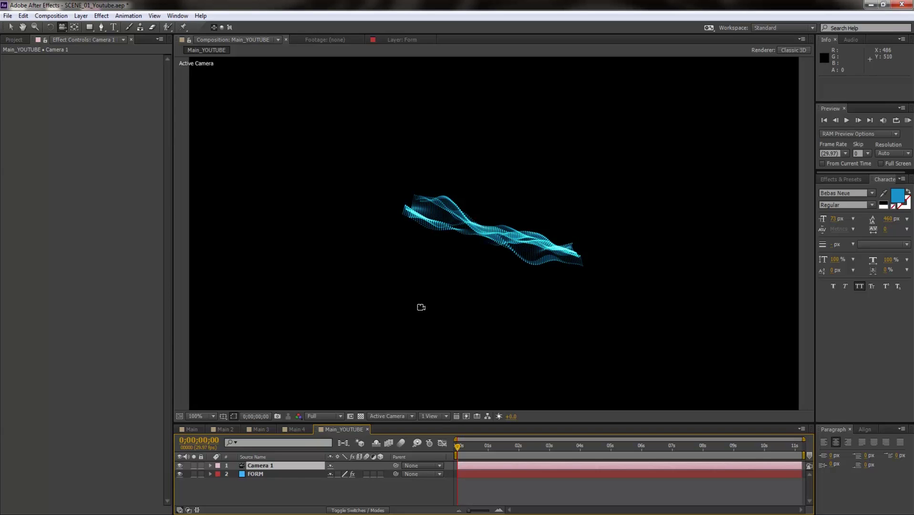
click(261, 429)
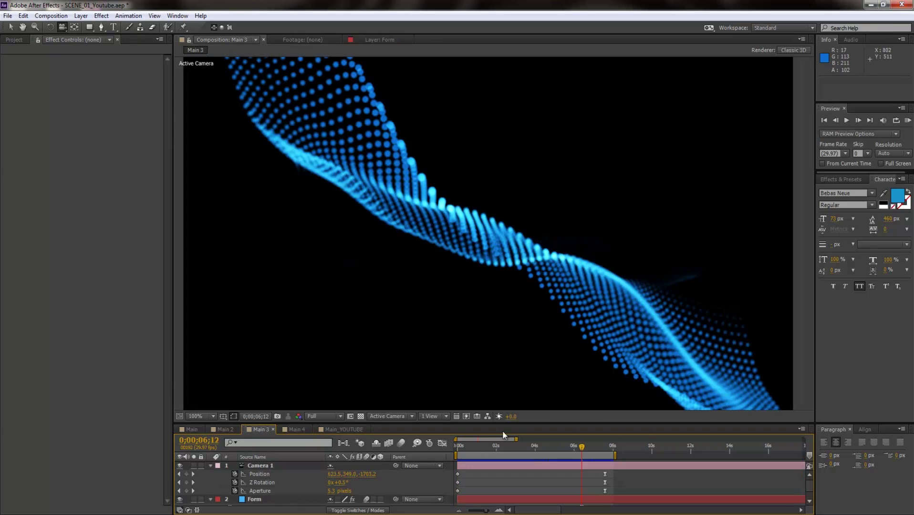
click(458, 447)
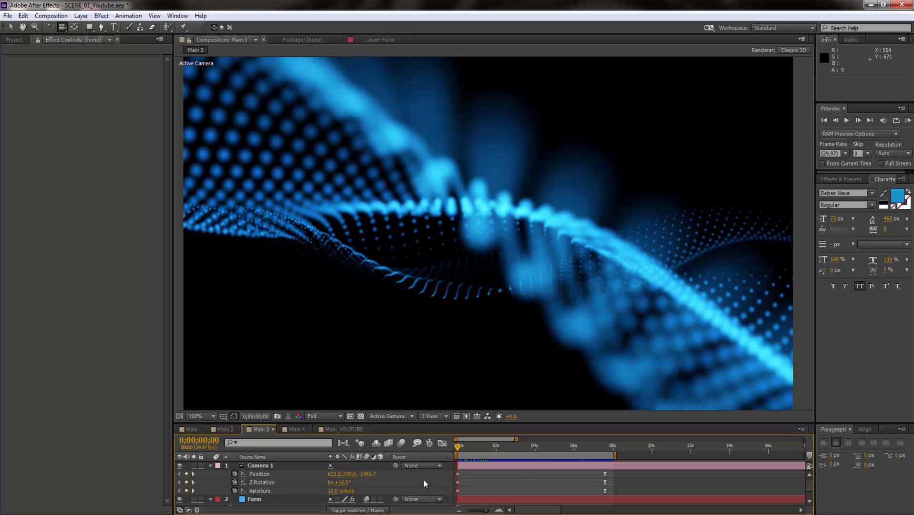
mouse_move(459, 447)
mouse_down()
mouse_move(499, 448)
mouse_move(458, 447)
mouse_up()
click(340, 430)
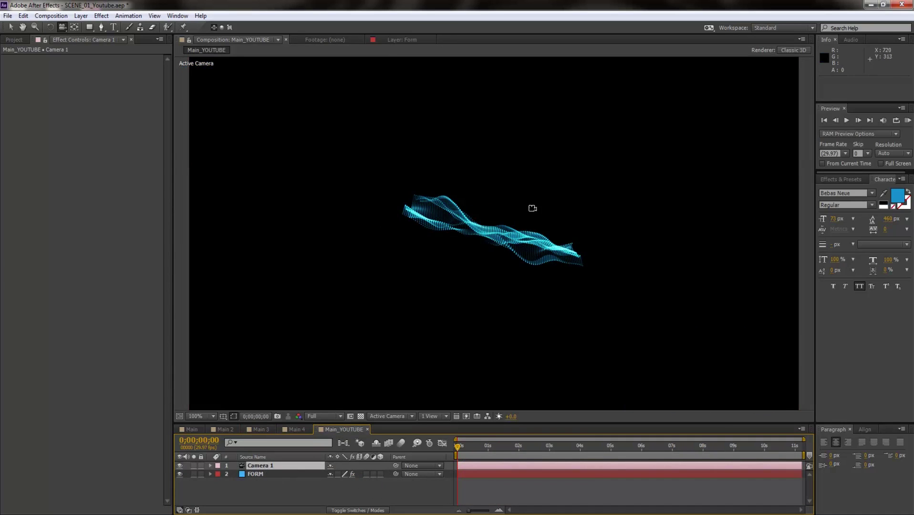
Dolly Camera 1 in and set a Position keyframe at frame 0, then go to 7;29.
drag(533, 204, 530, 238)
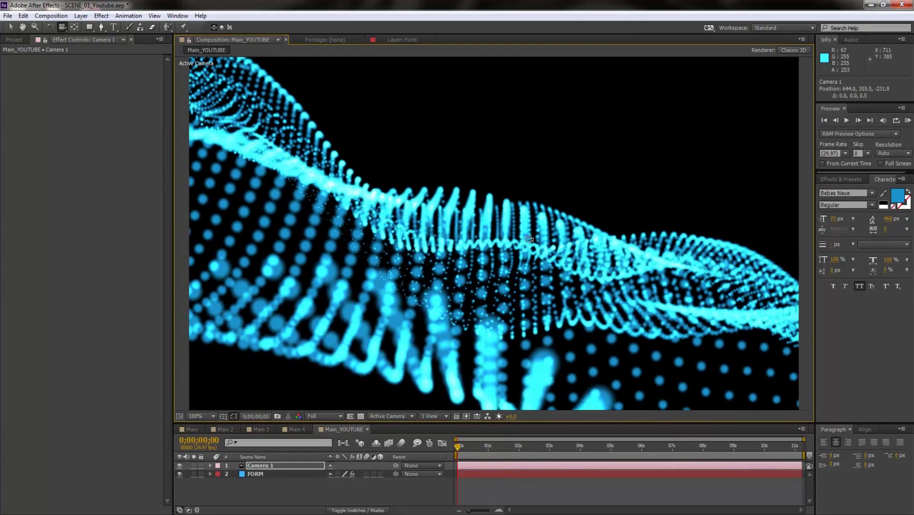
click(280, 463)
key(p)
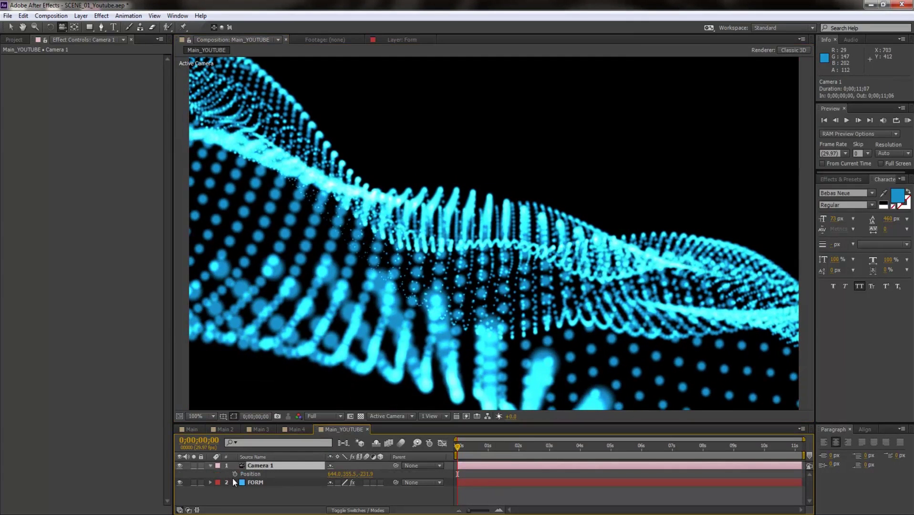
click(233, 475)
drag(667, 451, 702, 451)
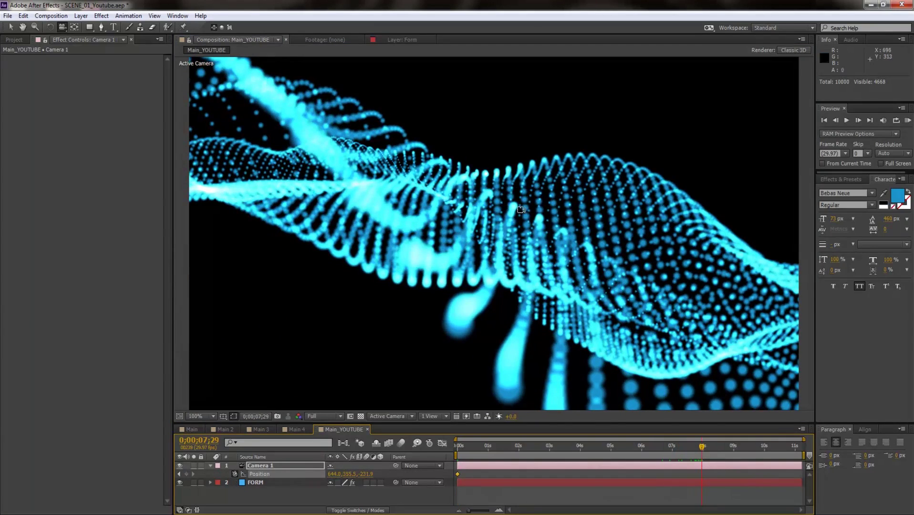
Undo a trial dolly and switch back to the camera dolly tool.
drag(520, 199, 509, 234)
key(ctrl+z)
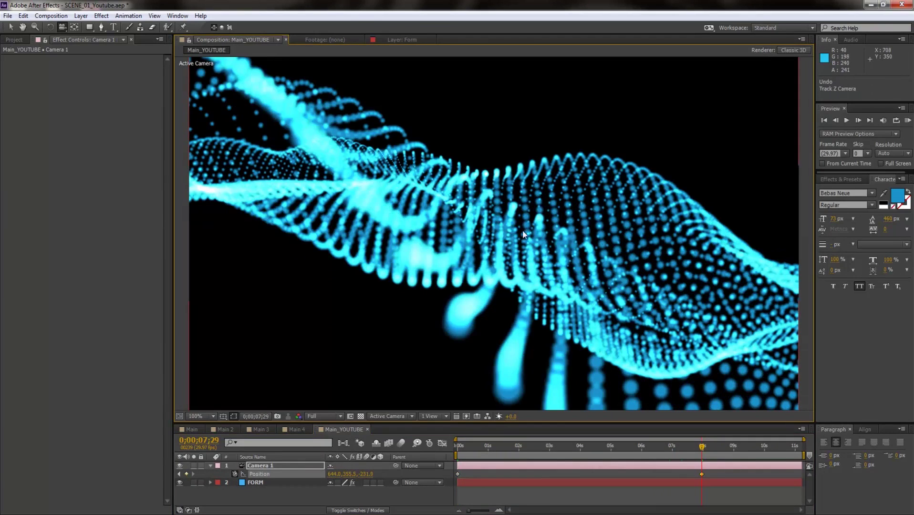
click(64, 32)
click(103, 27)
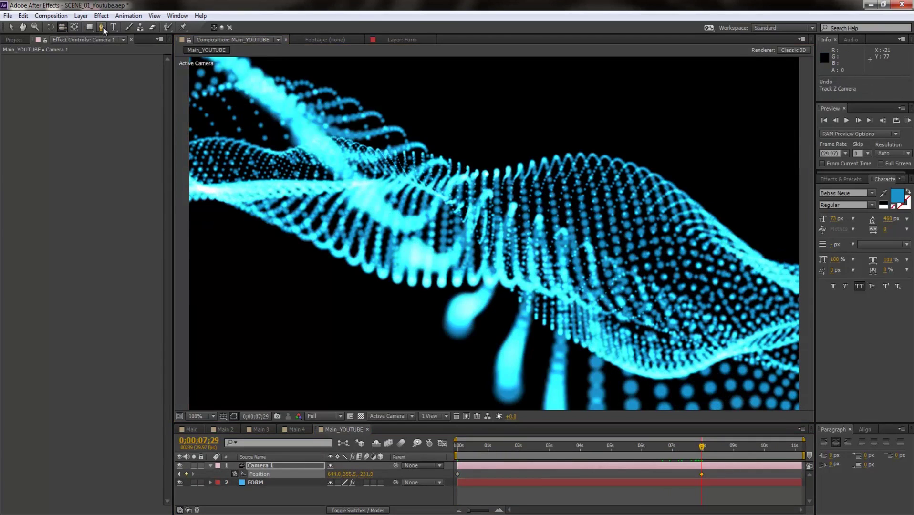
click(62, 27)
drag(63, 29, 553, 108)
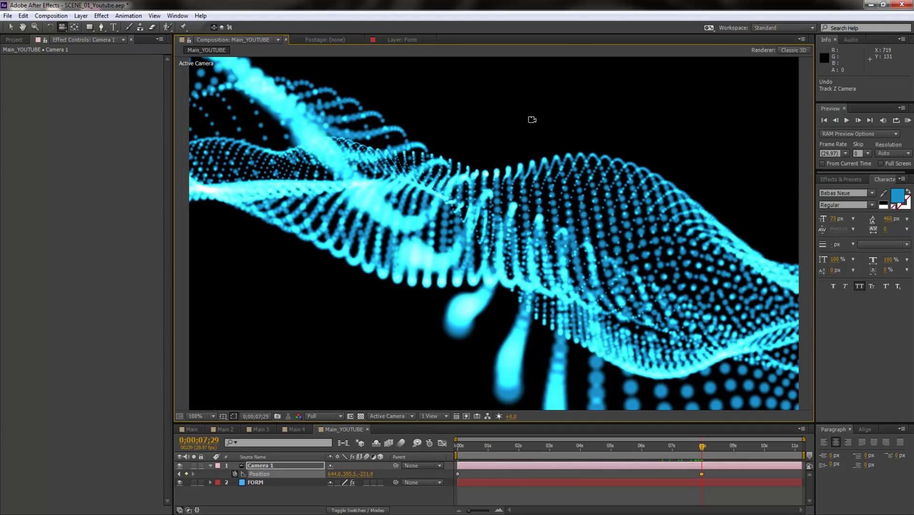
Pull Camera 1 back from the wave at 7;29 and scrub to check the move.
drag(532, 121, 514, 72)
drag(505, 189, 522, 190)
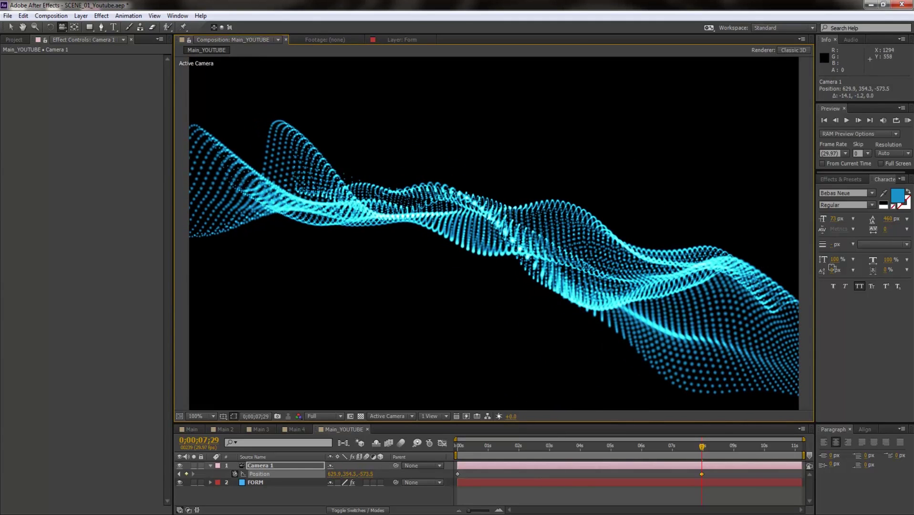
drag(615, 248, 477, 165)
drag(697, 449, 422, 448)
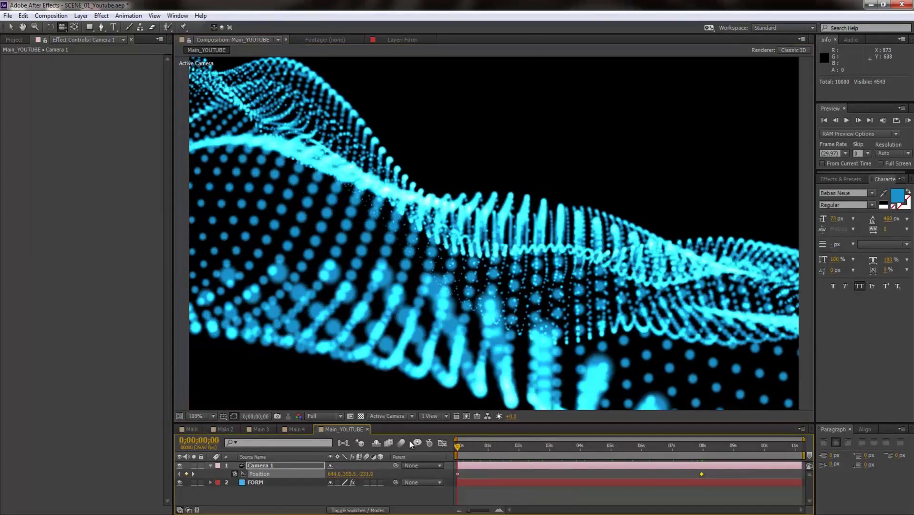
key(Page_Down)
key(Page_Down)
key(Page_Down)
key(Page_Down)
key(Page_Down)
key(Page_Down)
key(Page_Down)
key(Page_Down)
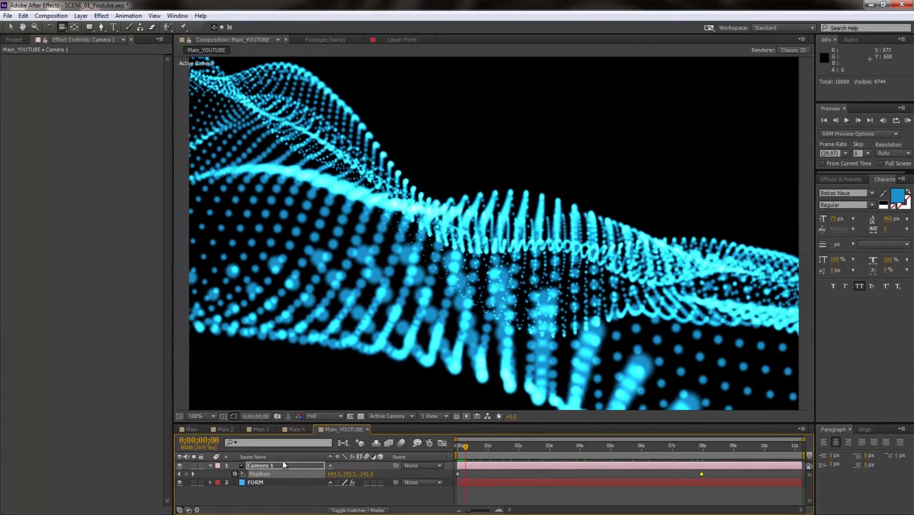
Keyframe Camera 1's Z Rotation at 10° on the first frame.
click(272, 469)
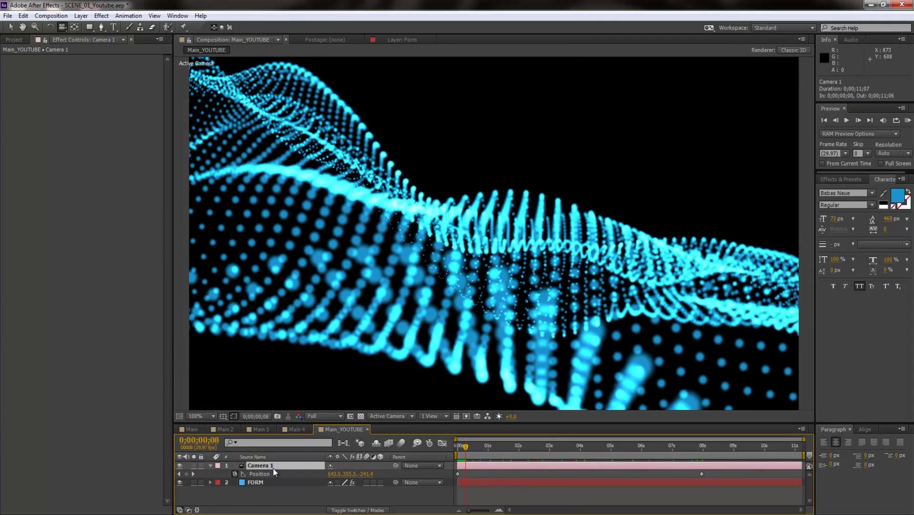
key(shift+r)
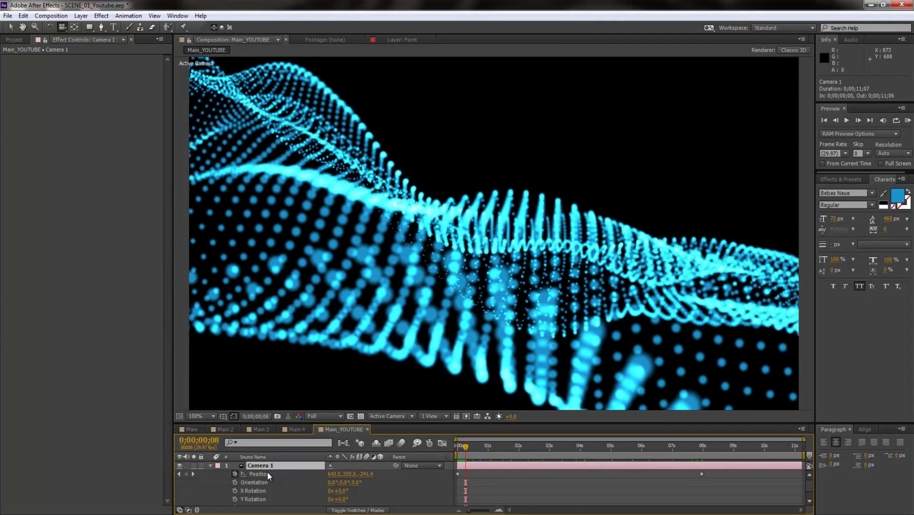
scroll(266, 475, down, 1)
drag(500, 443, 459, 445)
click(234, 493)
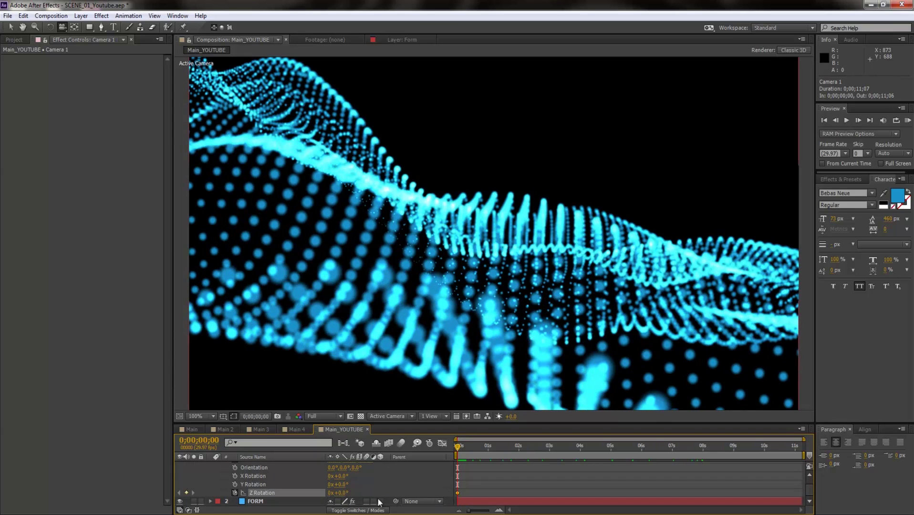
click(344, 493)
text(10)
key(Return)
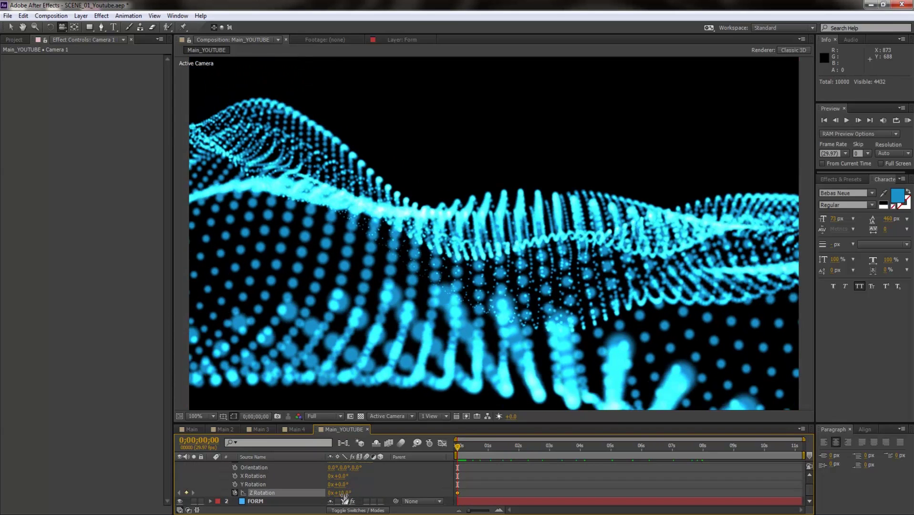
Set Z Rotation to 20° at 7;29 and RAM preview the camera roll.
scroll(714, 477, up, 2)
drag(692, 449, 703, 450)
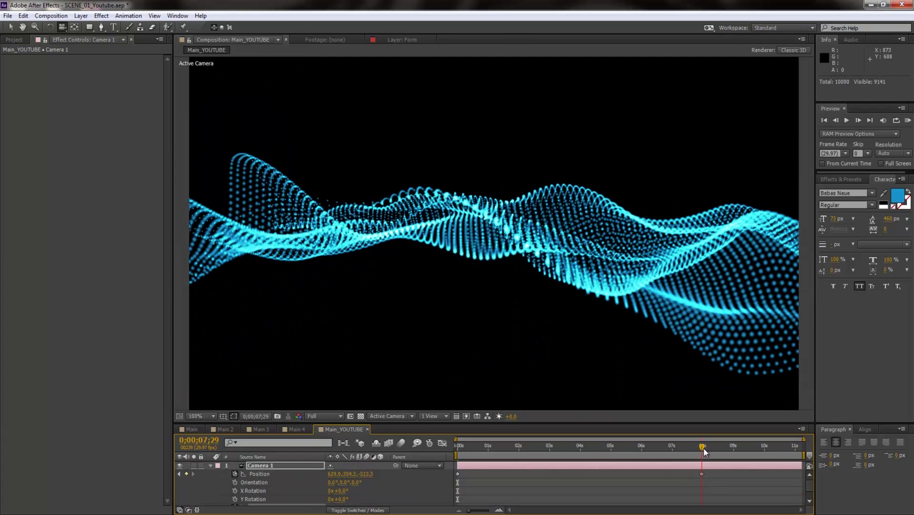
scroll(359, 498, down, 2)
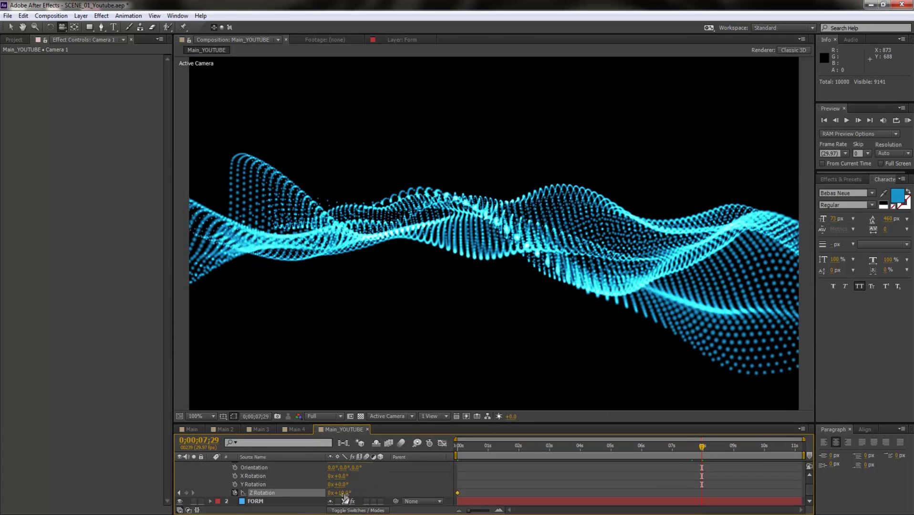
click(343, 494)
text(20)
key(Return)
key(KP_0)
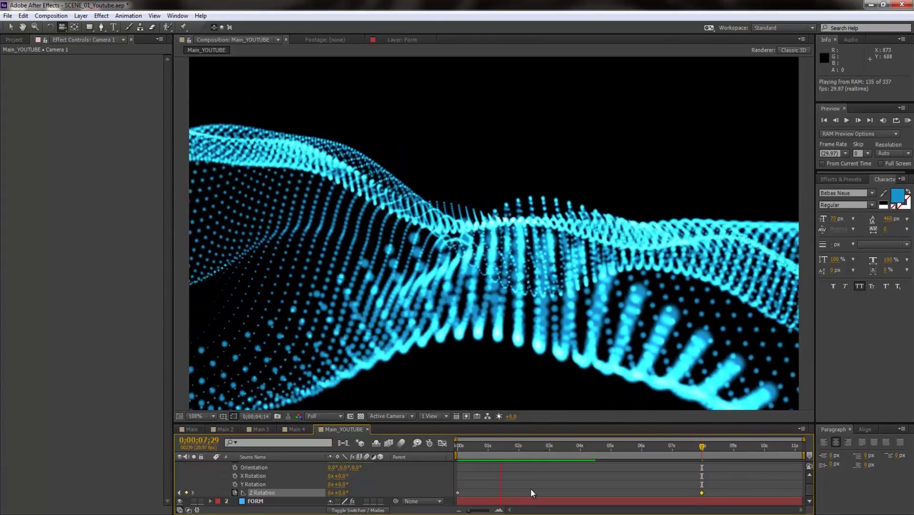
key(space)
Collapse Camera 1 and expand the FORM layer's Disperse and Twist settings.
scroll(239, 482, up, 2)
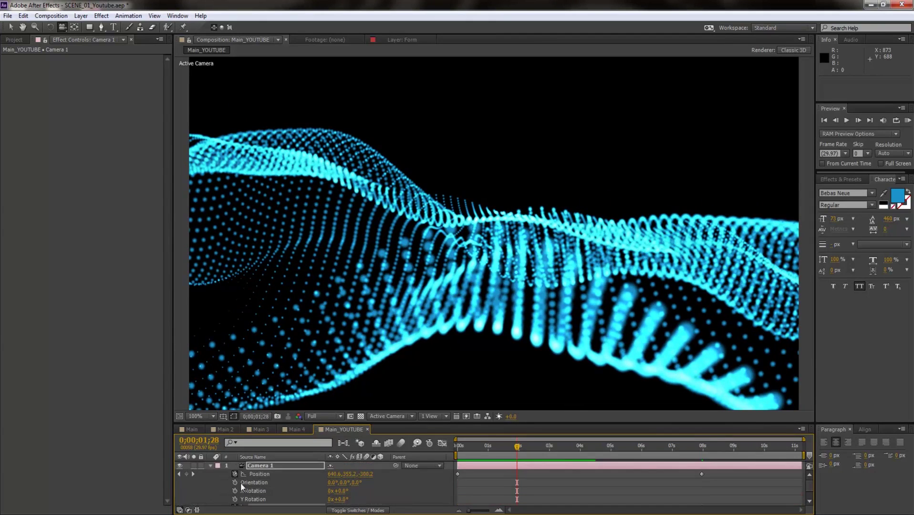
click(211, 466)
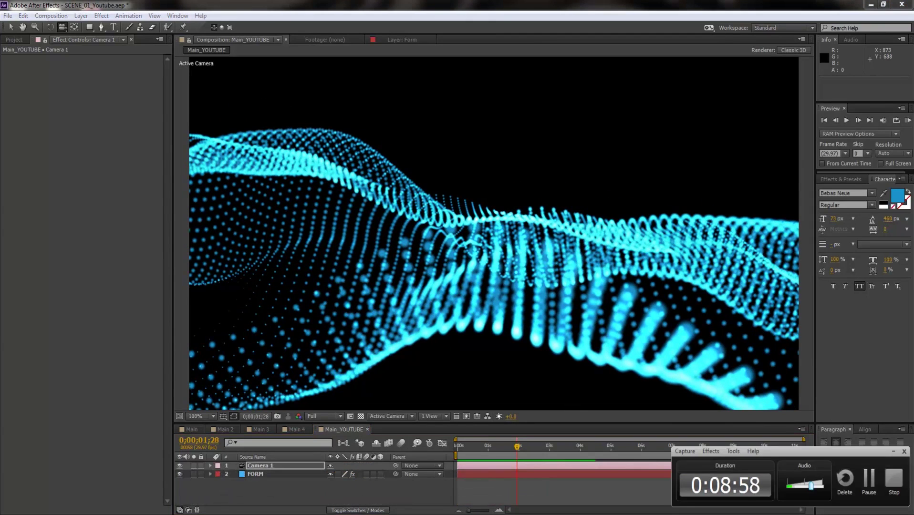
click(255, 475)
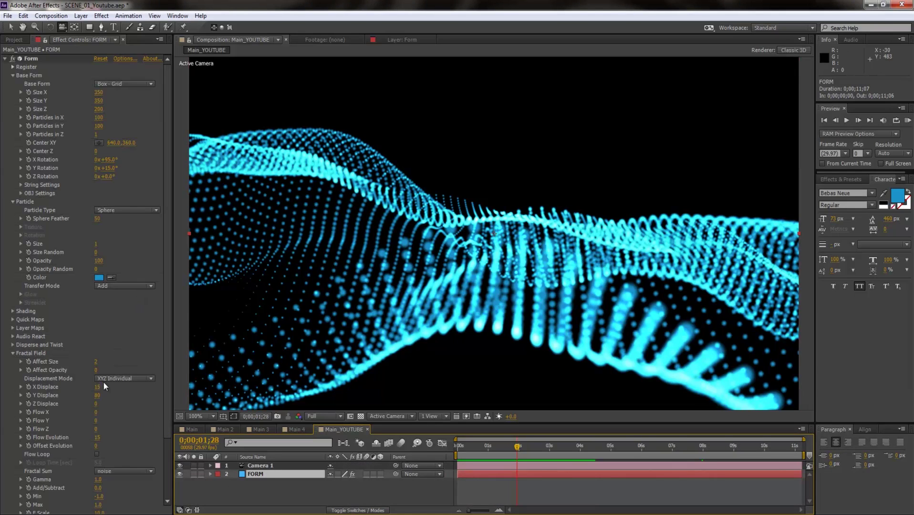
click(13, 353)
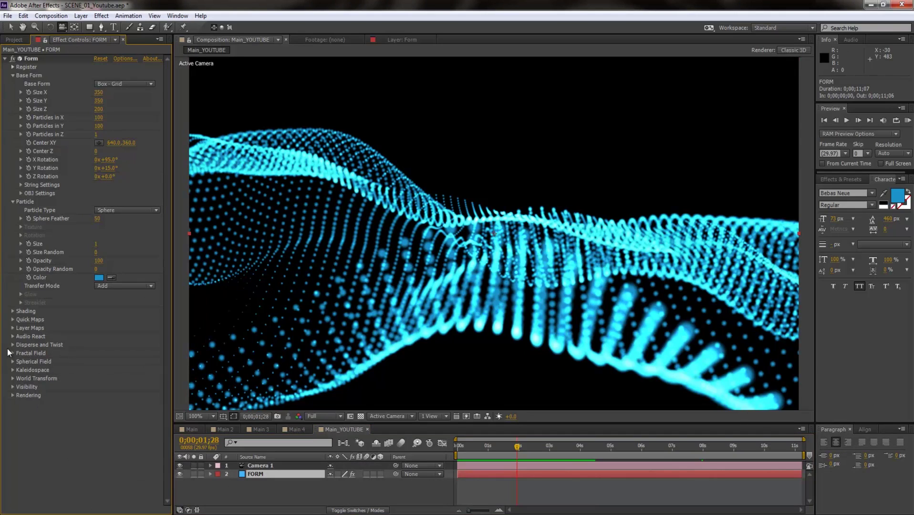
click(13, 344)
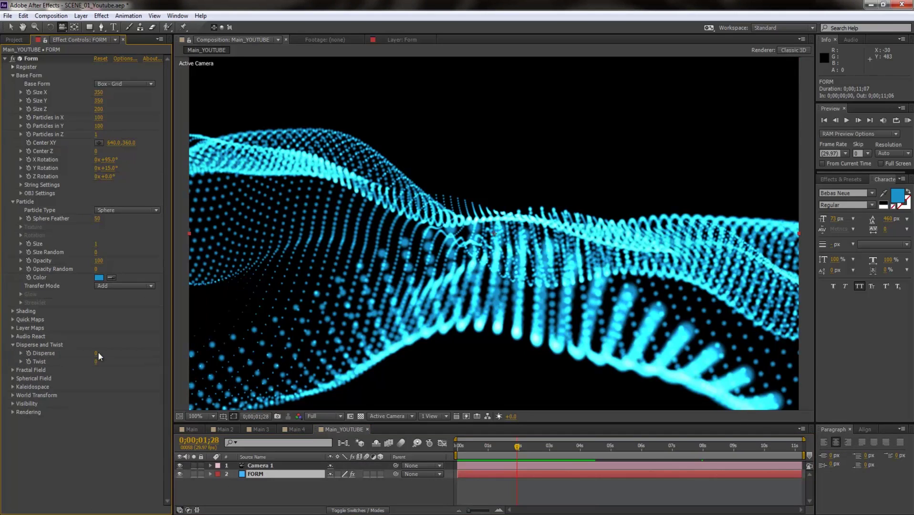
Set Disperse to 1, then reveal Camera 1's camera options.
key(Return)
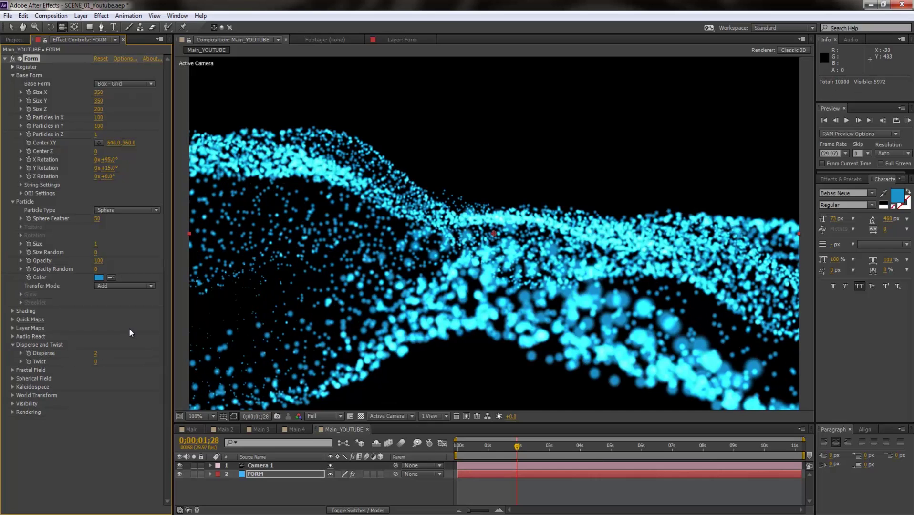
key(space)
click(95, 354)
text(1)
key(Return)
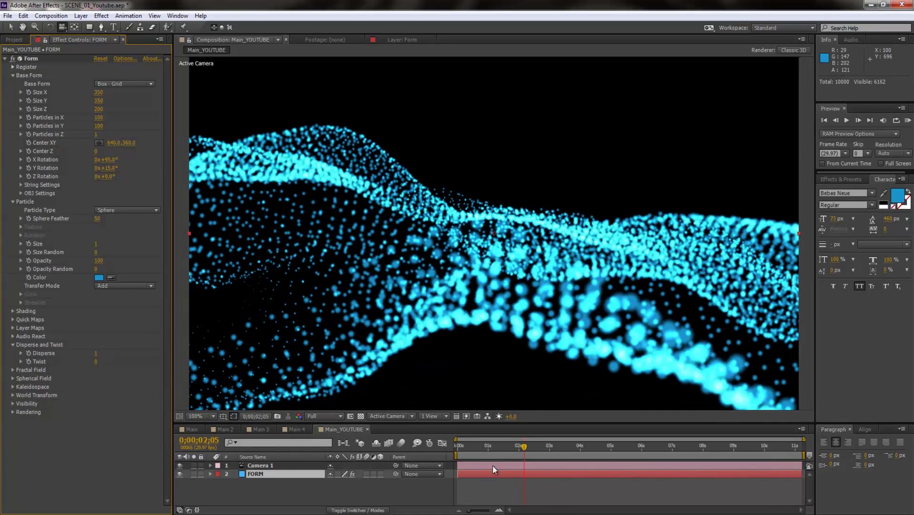
drag(524, 446, 368, 444)
click(283, 467)
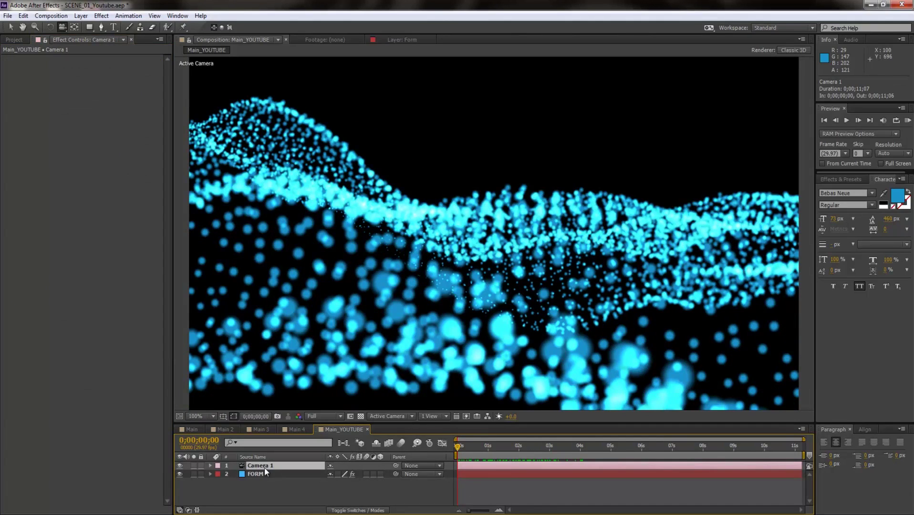
key(a)
key(a)
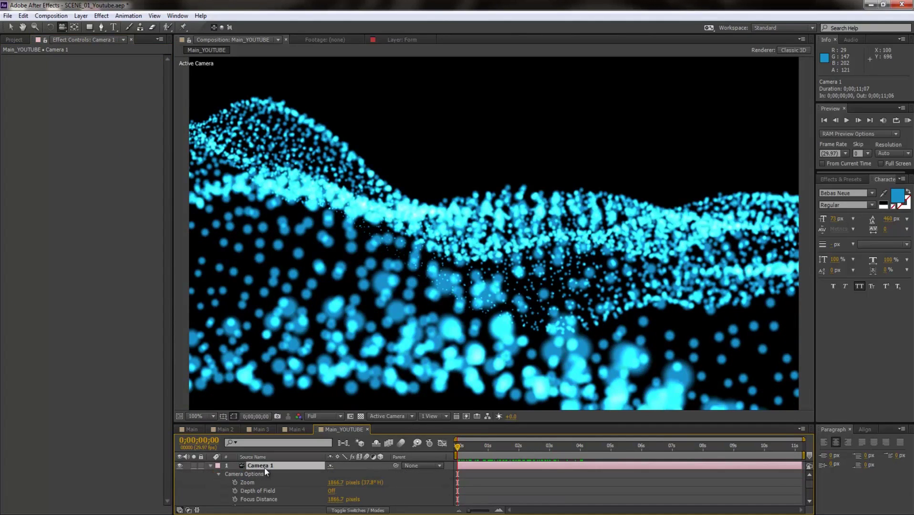
Enlarge the timeline and turn on Camera 1's Depth of Field.
scroll(263, 474, down, 1)
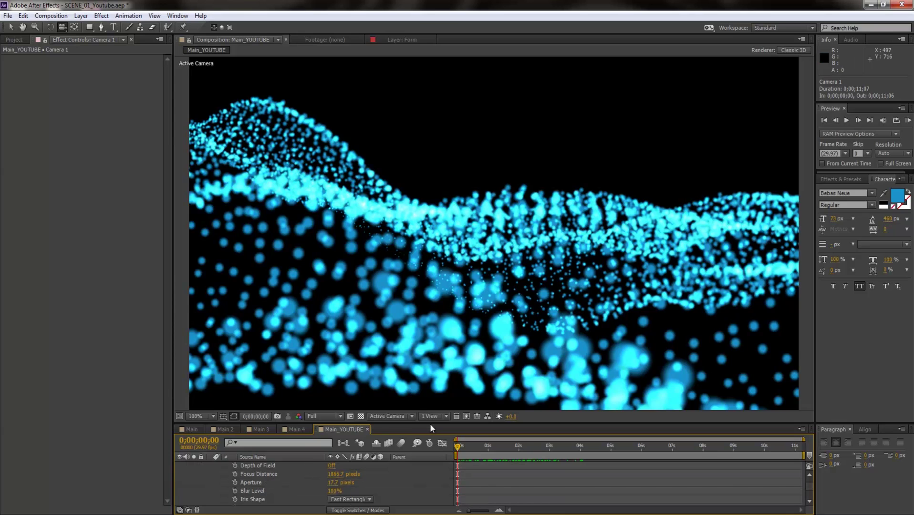
drag(429, 424, 430, 392)
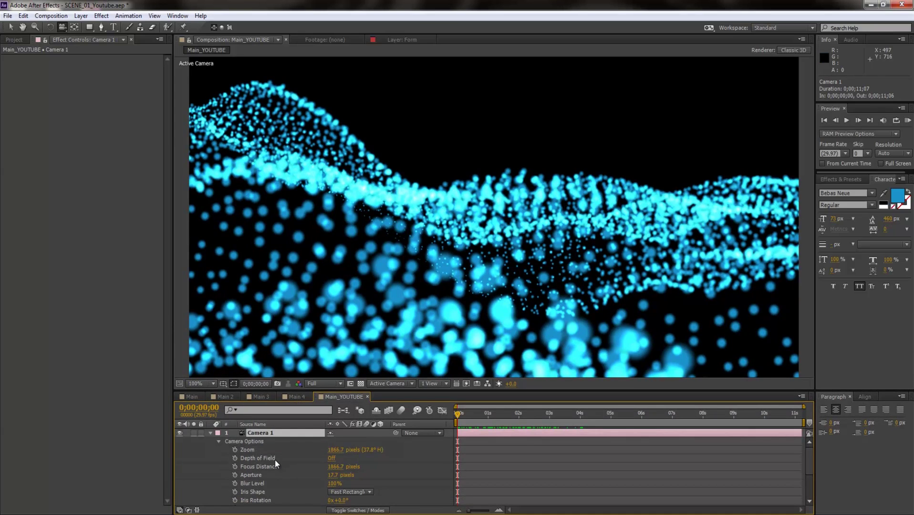
click(332, 459)
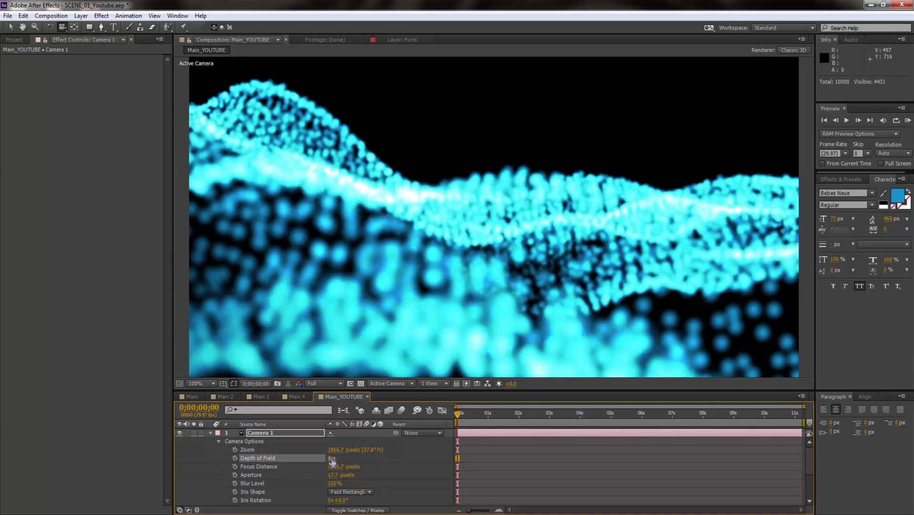
drag(458, 414, 438, 419)
key(c)
Keyframe the camera Aperture at 10 pixels.
drag(333, 477, 318, 476)
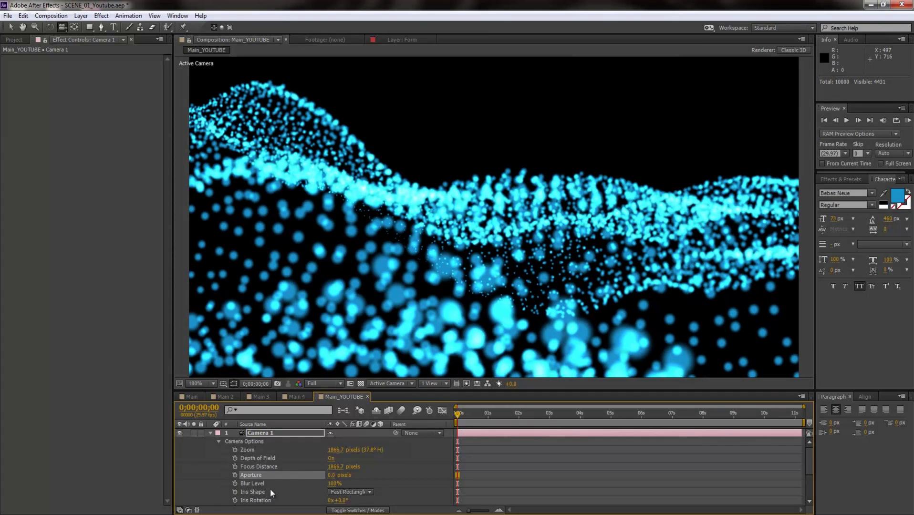
click(234, 475)
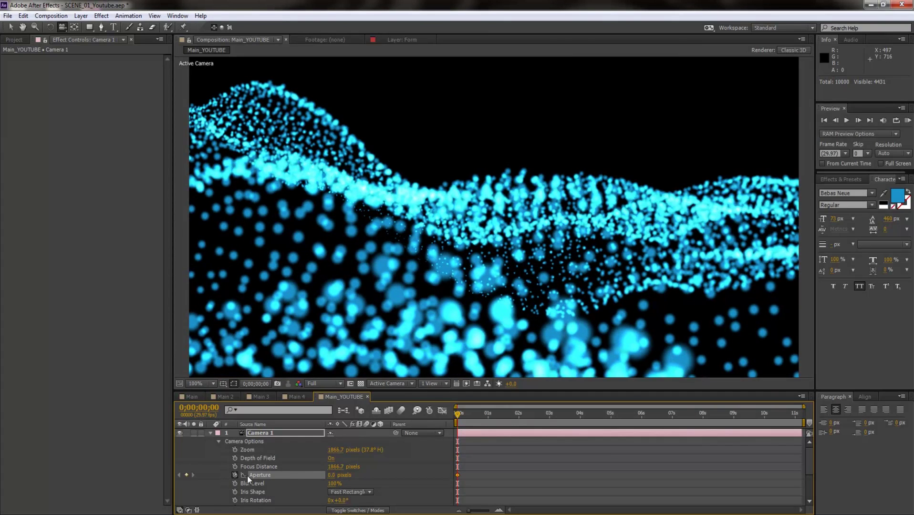
click(330, 475)
text(10)
key(Return)
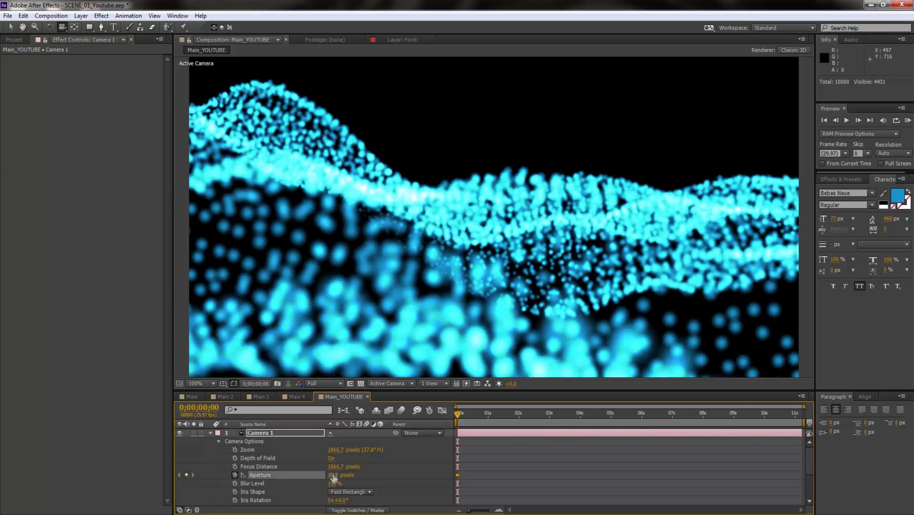
Add a second Aperture keyframe, trying 0 and retiming it, then entering 10 pixels.
click(702, 414)
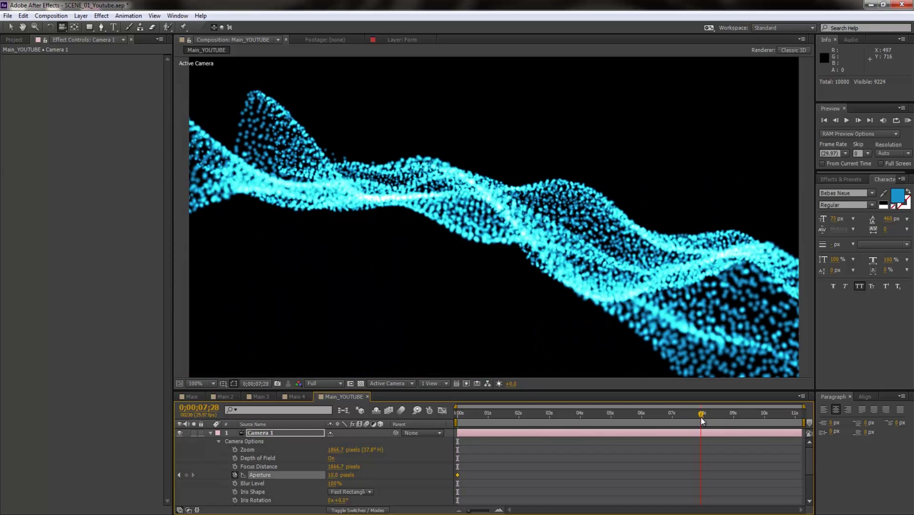
drag(334, 475, 271, 483)
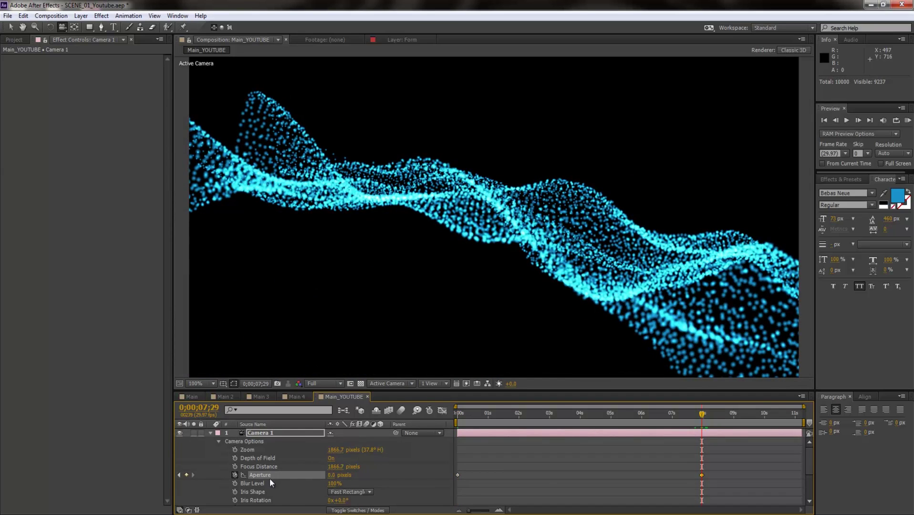
drag(702, 475, 492, 475)
click(329, 475)
text(10)
key(Return)
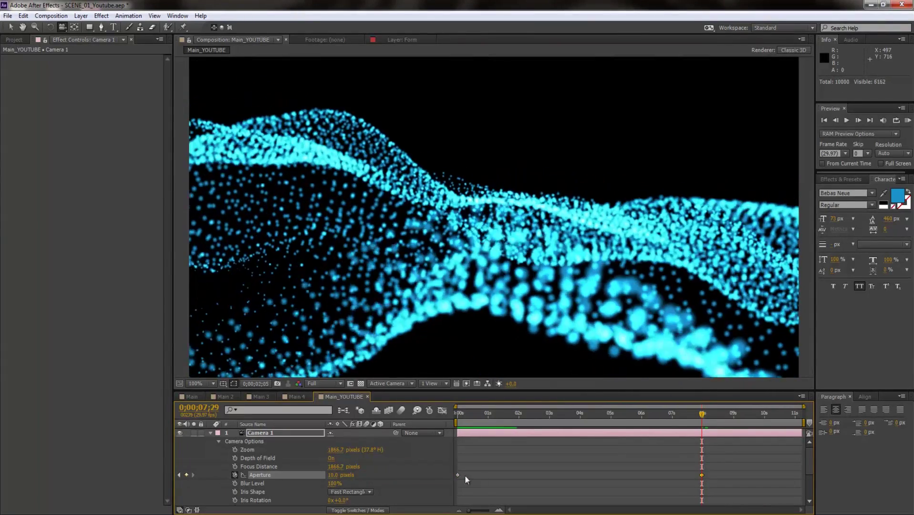
Play back the depth-of-field animation and orbit the camera at the first frame.
click(547, 487)
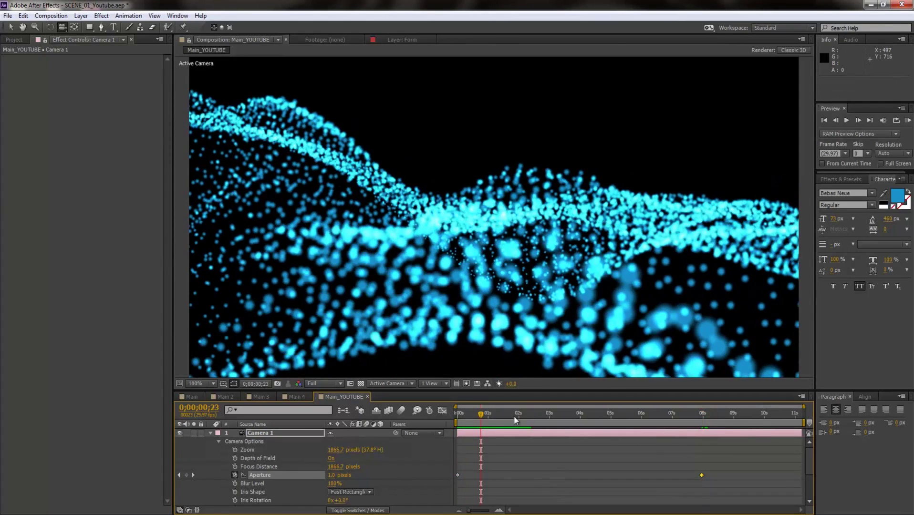
drag(514, 415, 440, 415)
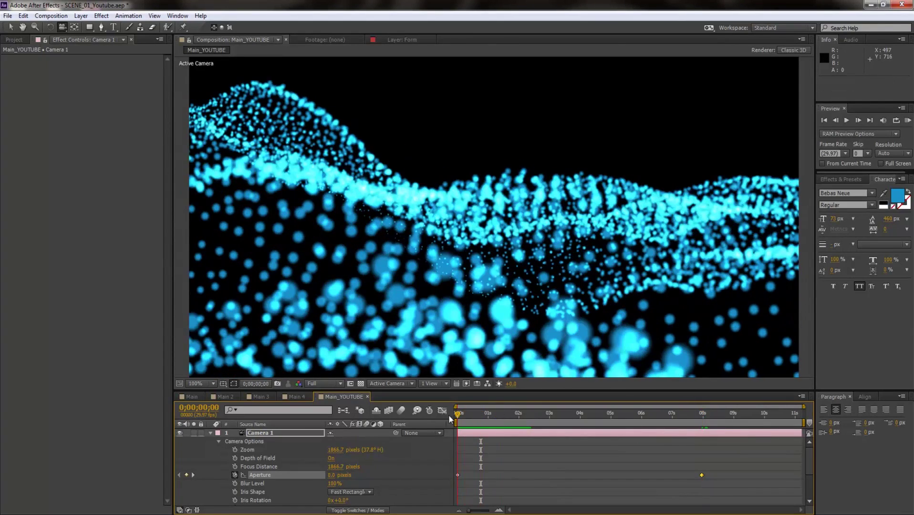
drag(393, 295, 470, 267)
Orbit Camera 1 with the Unified Camera Tool so the waves run diagonally, checking blur at frame 10.
click(260, 433)
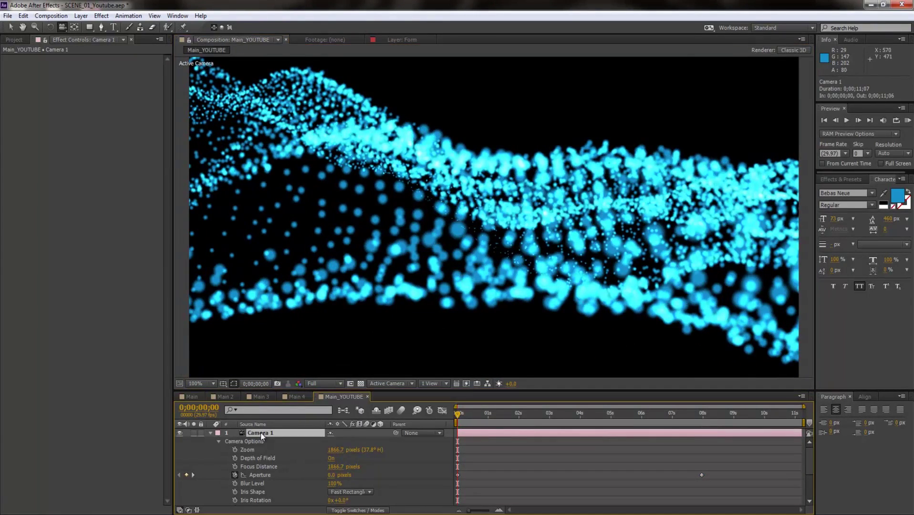
click(62, 28)
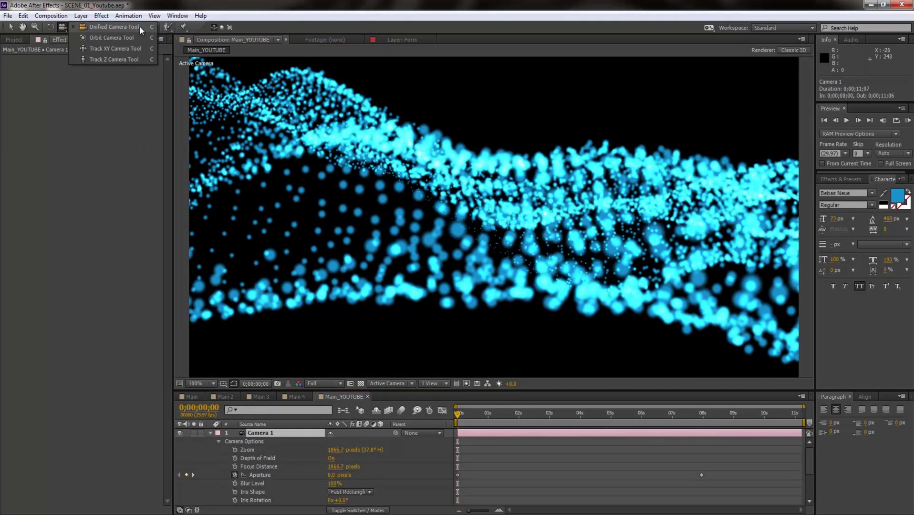
click(151, 27)
drag(444, 229, 539, 182)
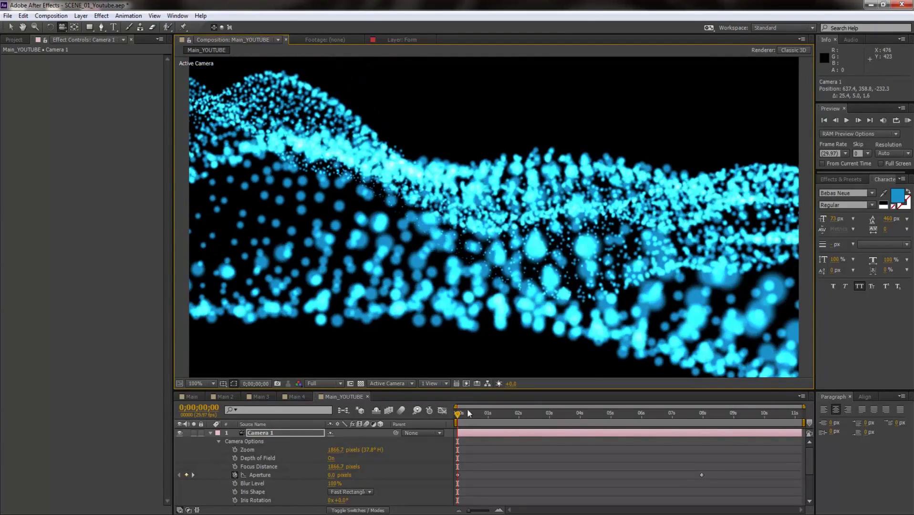
drag(459, 415, 334, 419)
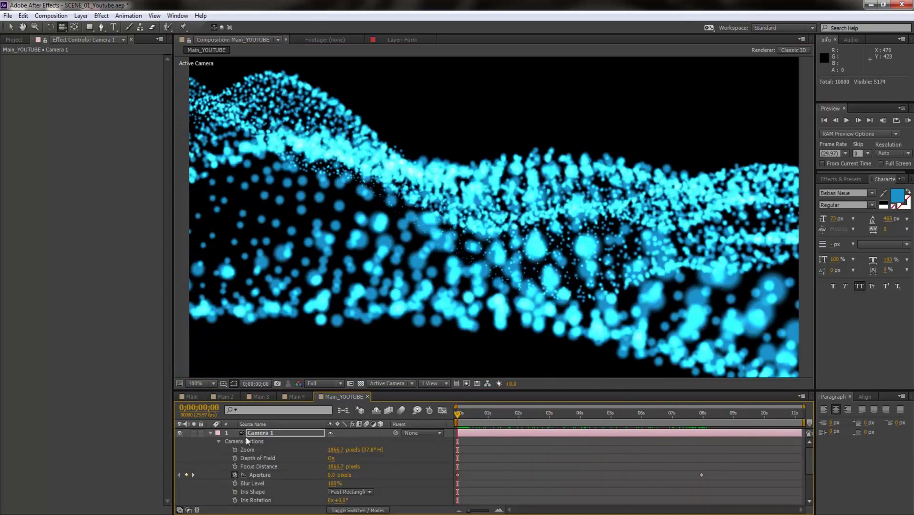
Collapse Camera 1, select FORM, and collapse its Particle and Base Form groups.
click(210, 433)
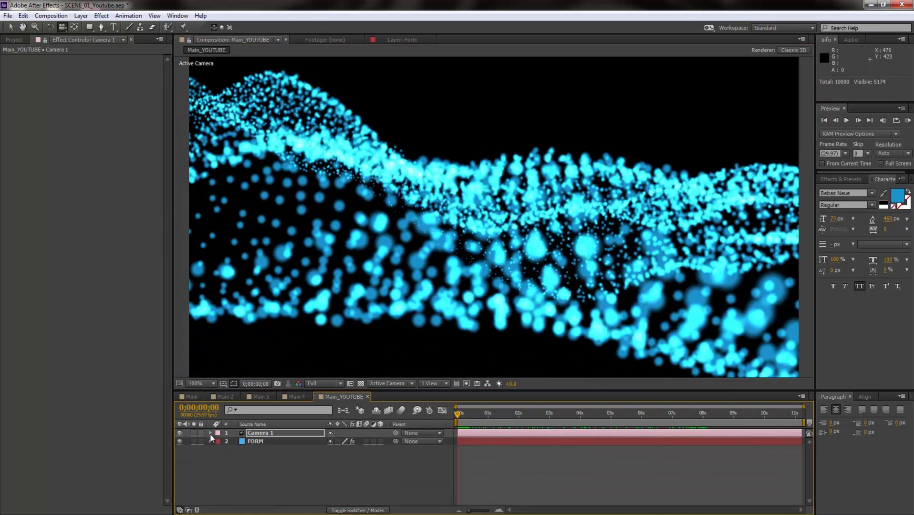
click(262, 442)
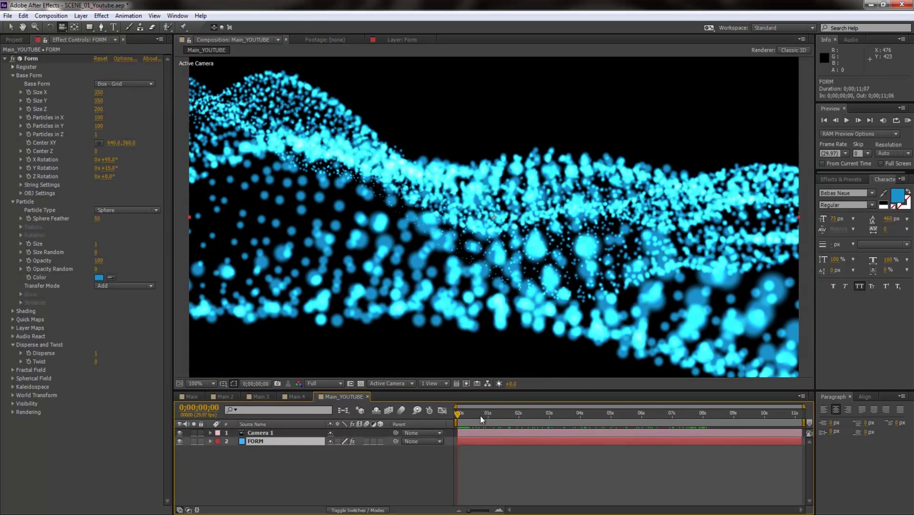
drag(472, 412, 554, 417)
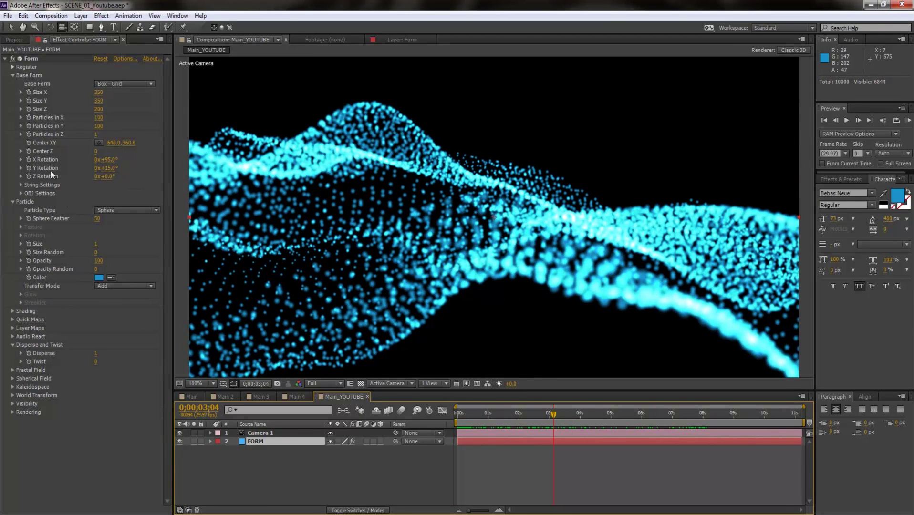
click(11, 202)
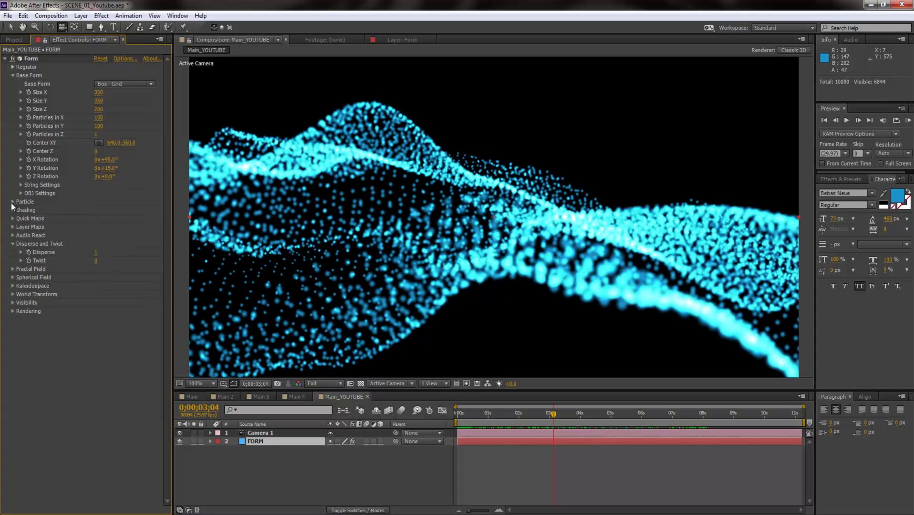
click(13, 75)
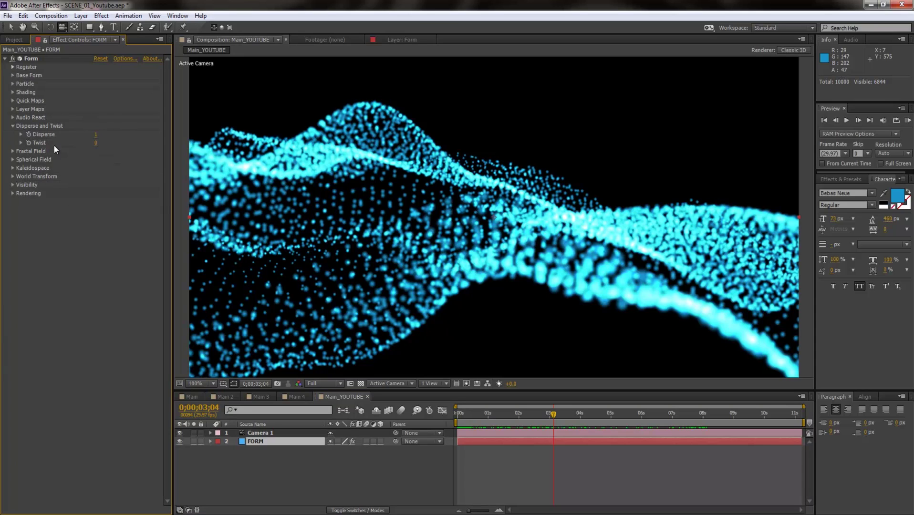
Try a Twist of 3 on the ribbon, scrub to view it, then undo back to 0.
click(96, 143)
text(3)
key(Return)
drag(557, 414, 431, 413)
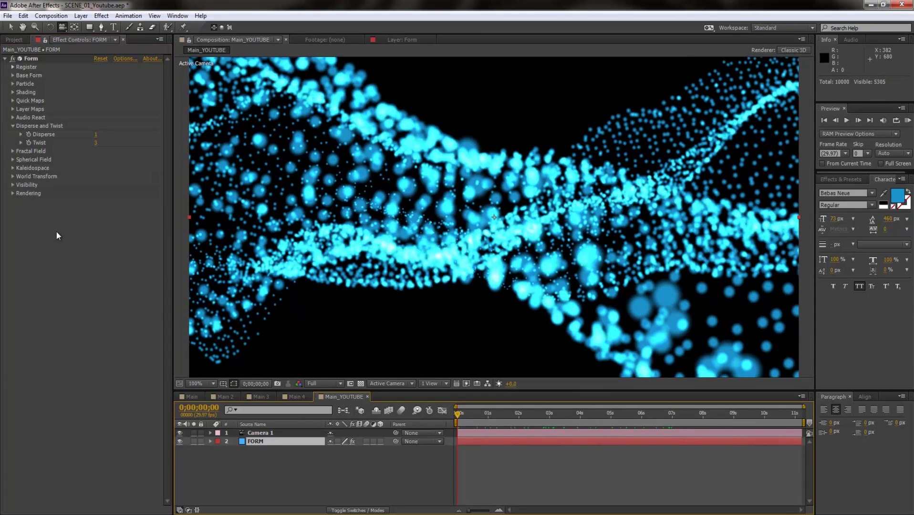
key(ctrl+z)
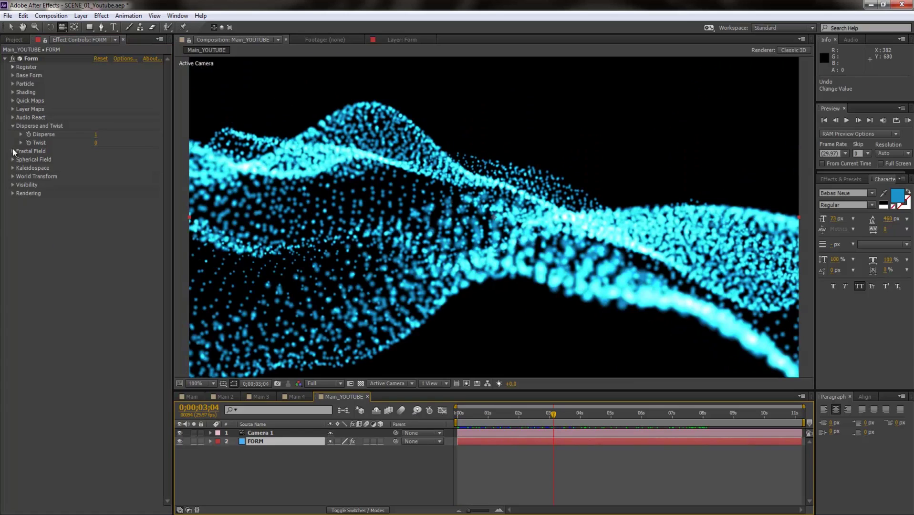
Expand Quick Maps > Map #1 and apply the trapezoid curve preset.
click(13, 100)
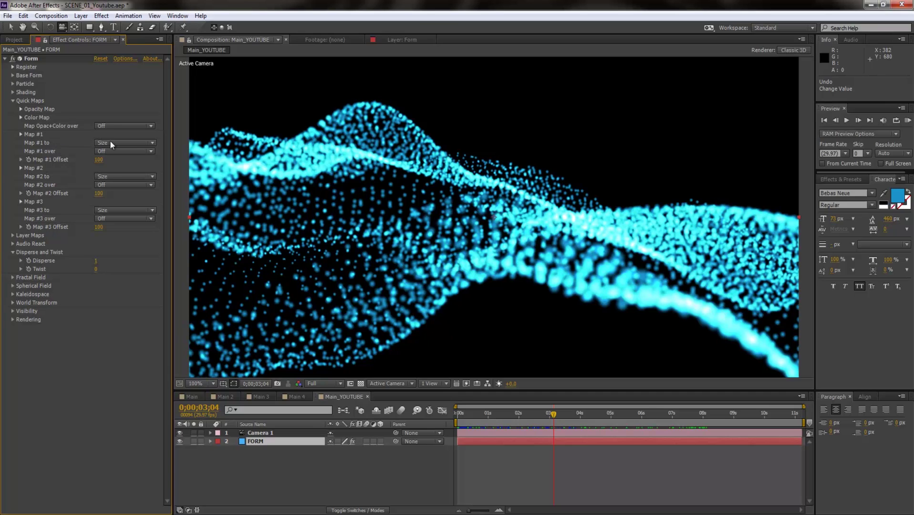
click(20, 134)
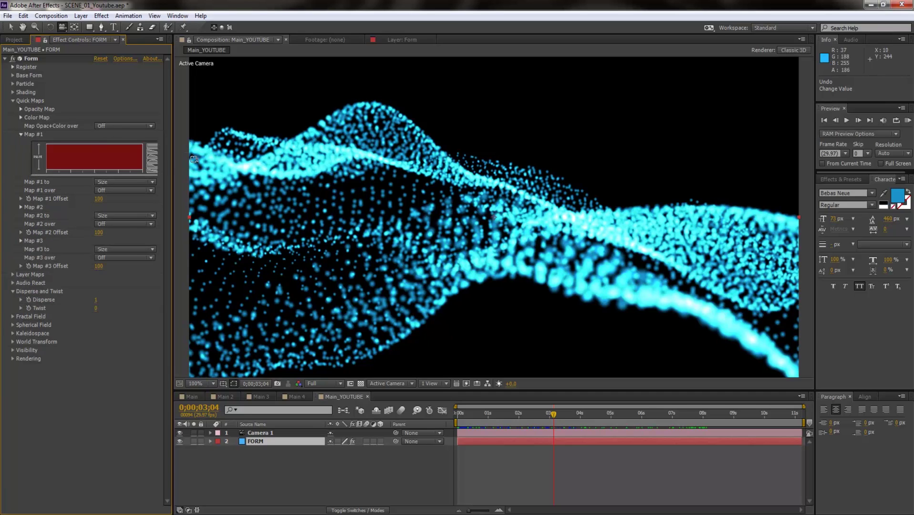
drag(174, 158, 205, 159)
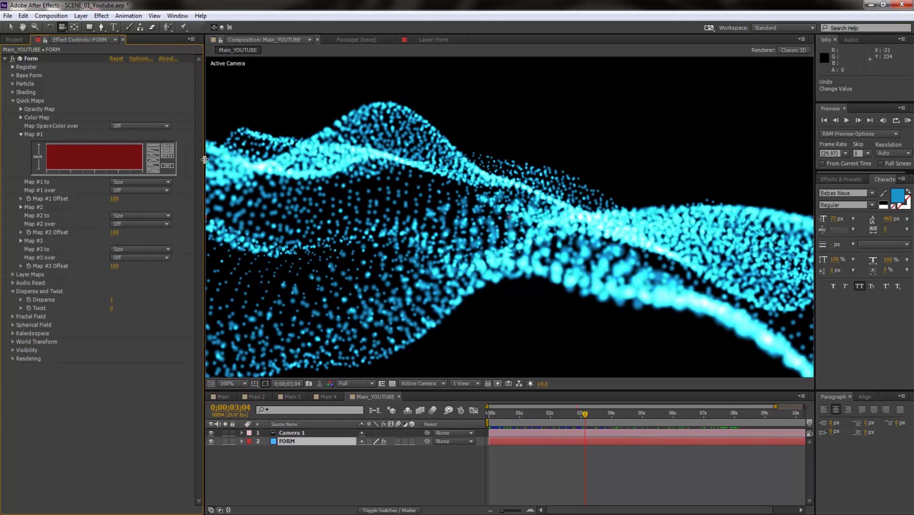
click(151, 155)
click(153, 162)
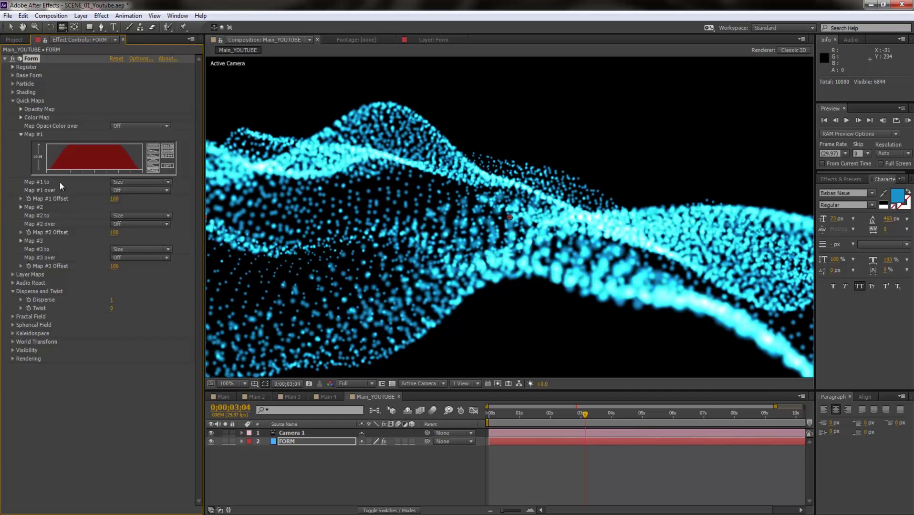
Set Map #1 to Fractal Strength over Y and return to the first frame.
click(113, 182)
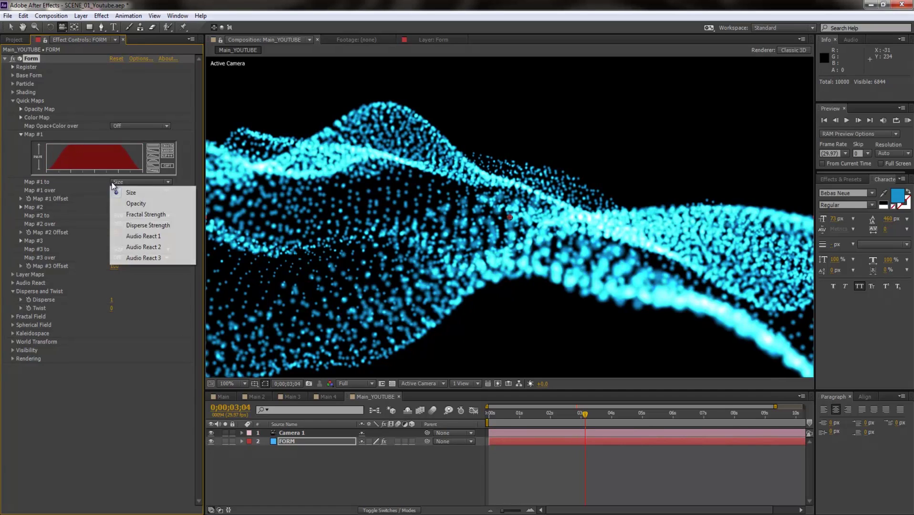
click(146, 215)
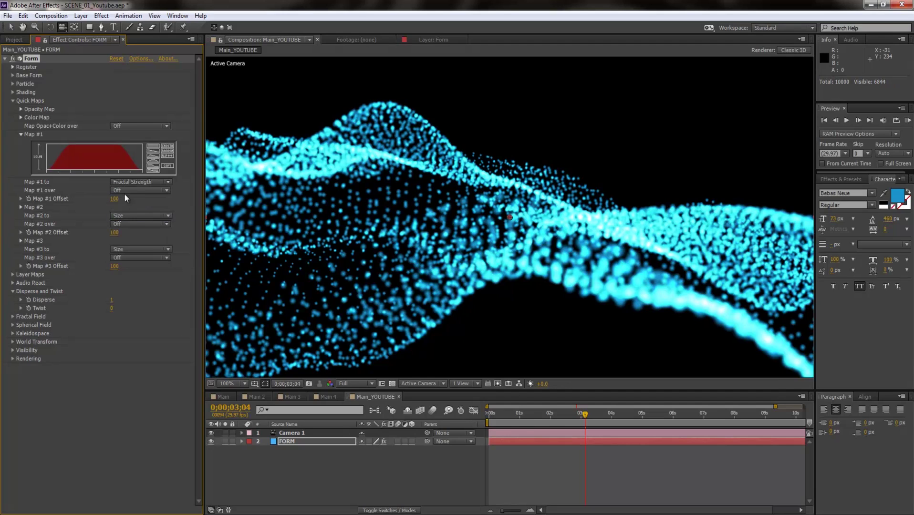
click(129, 191)
click(138, 223)
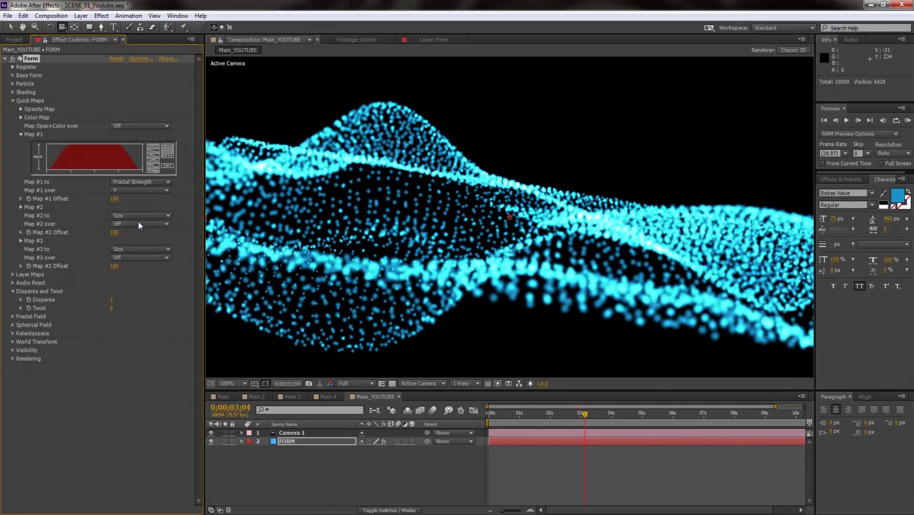
click(567, 415)
drag(566, 415, 459, 418)
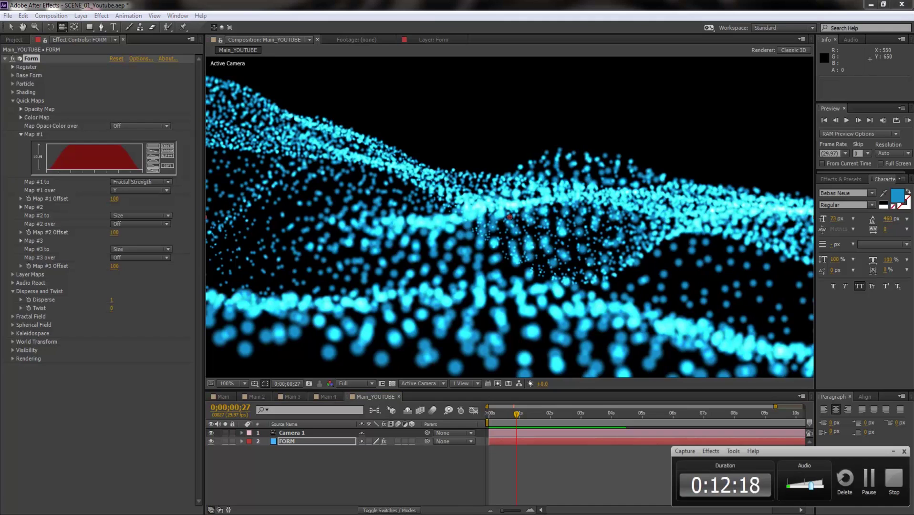
Scrub the first second of the wave and keep Map #1 on Fractal Strength.
click(528, 456)
drag(516, 414, 449, 413)
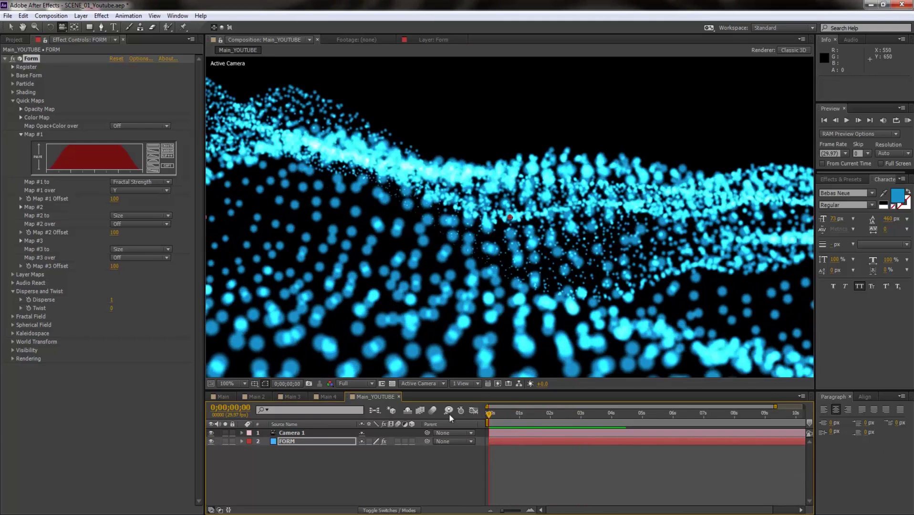
click(129, 182)
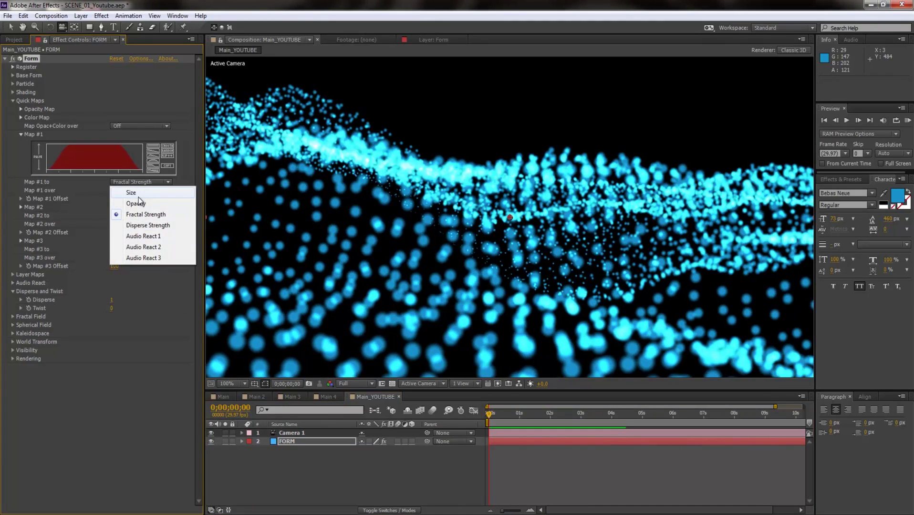
click(58, 212)
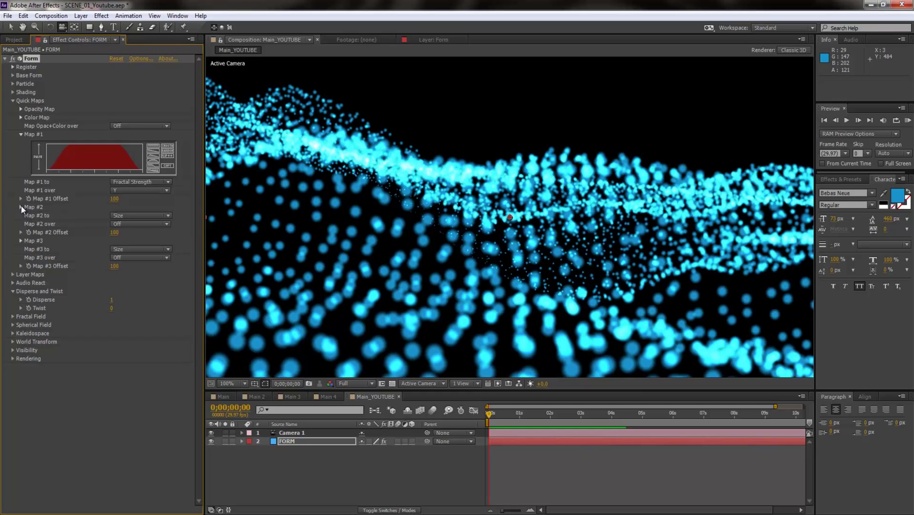
Set Map #2 to control particle Size over Y with a trapezoid curve.
click(125, 217)
click(136, 226)
click(126, 225)
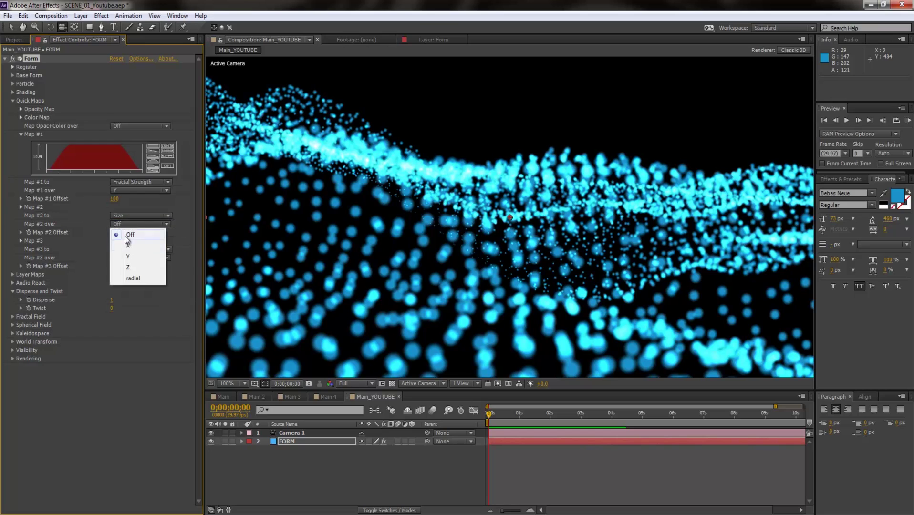
click(122, 256)
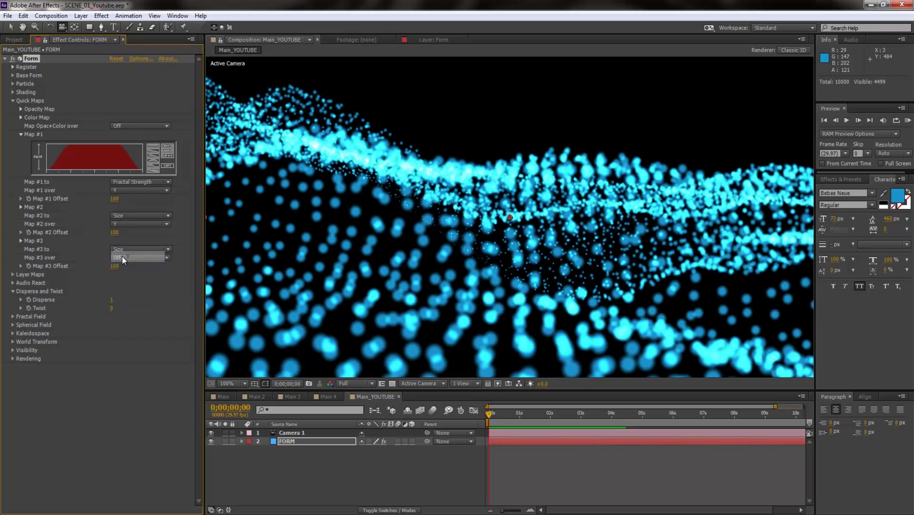
click(21, 207)
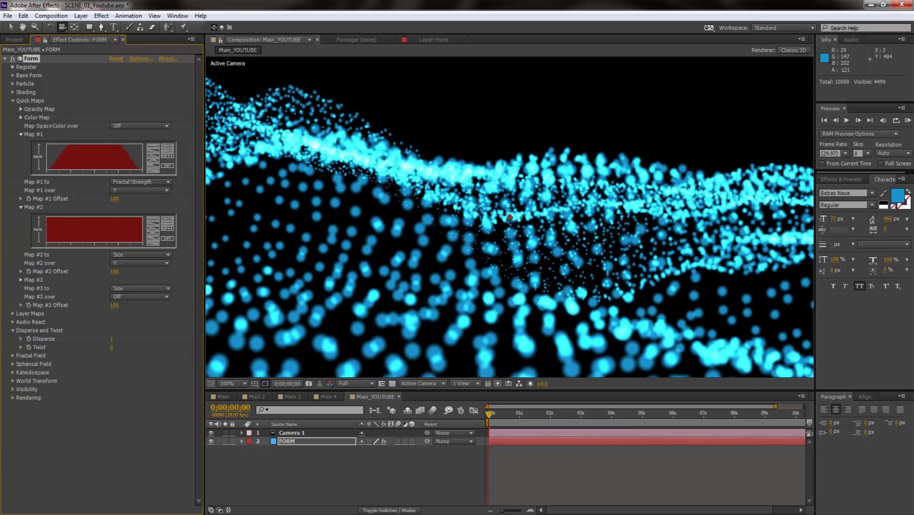
click(154, 233)
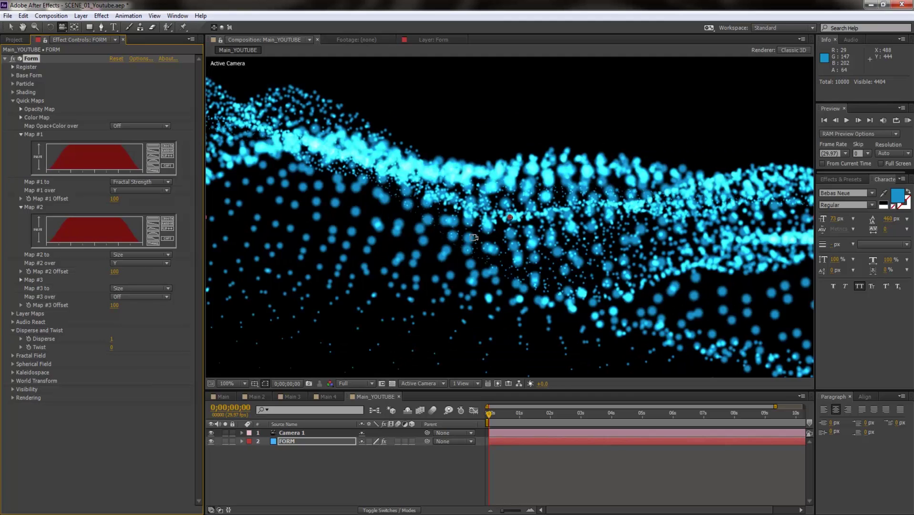
Play a preview of the size-varied particle wave and scrub through its motion.
key(comma)
key(space)
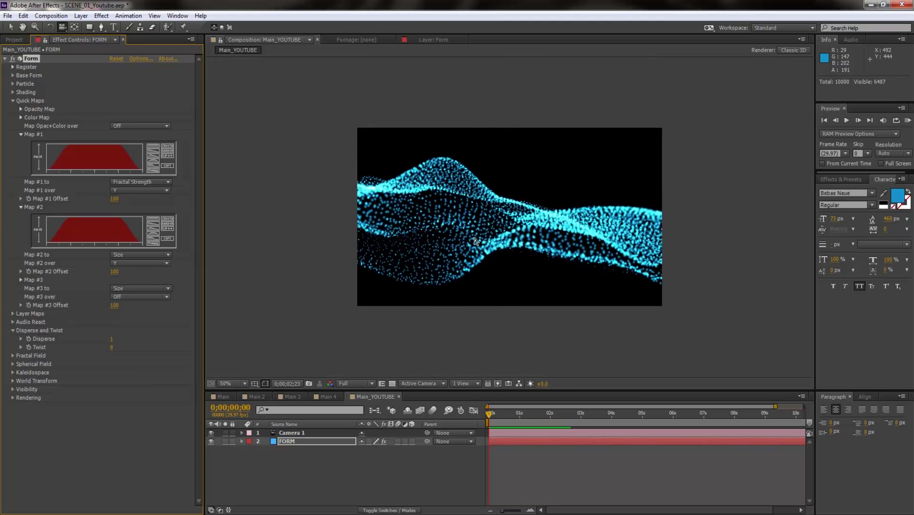
key(space)
key(period)
key(comma)
key(period)
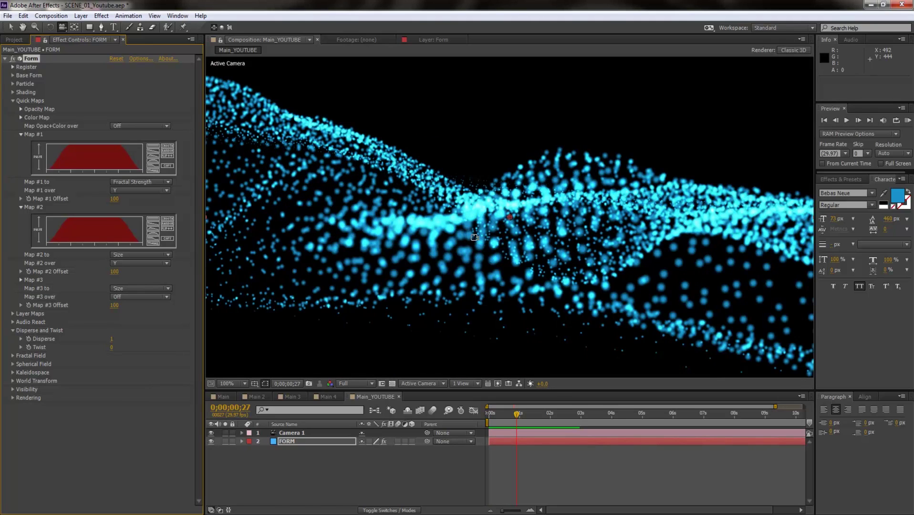
drag(528, 415, 571, 418)
Open the Main composition and scrub to about frame 26 to review the blue wave.
click(225, 397)
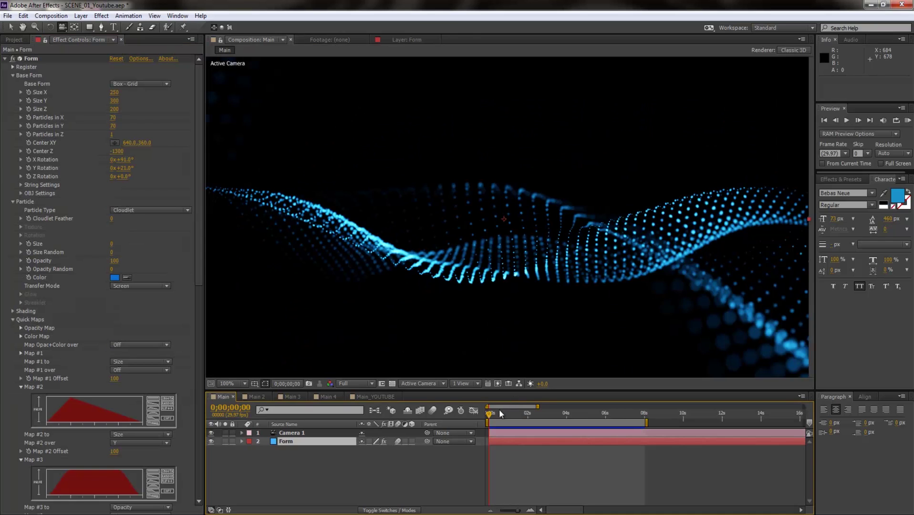
mouse_move(491, 414)
mouse_down()
mouse_move(610, 424)
mouse_move(491, 432)
mouse_move(620, 429)
mouse_move(482, 418)
mouse_up()
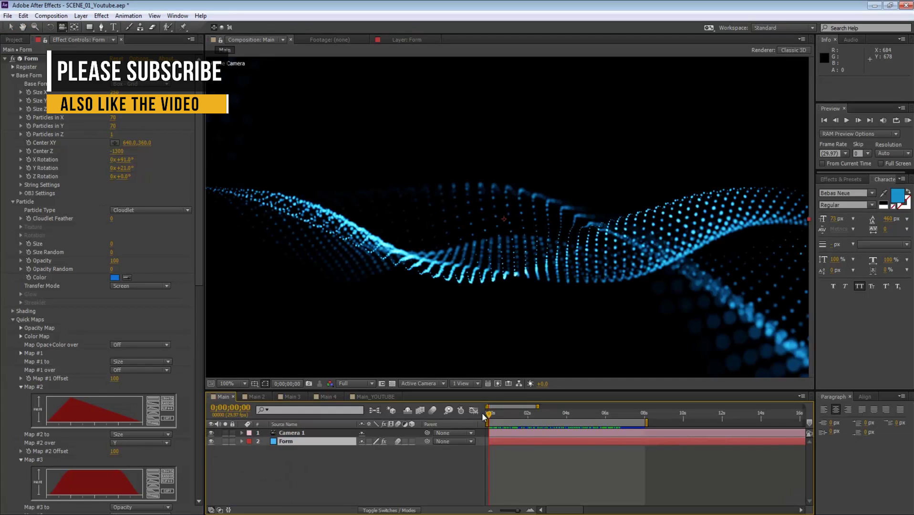
click(842, 472)
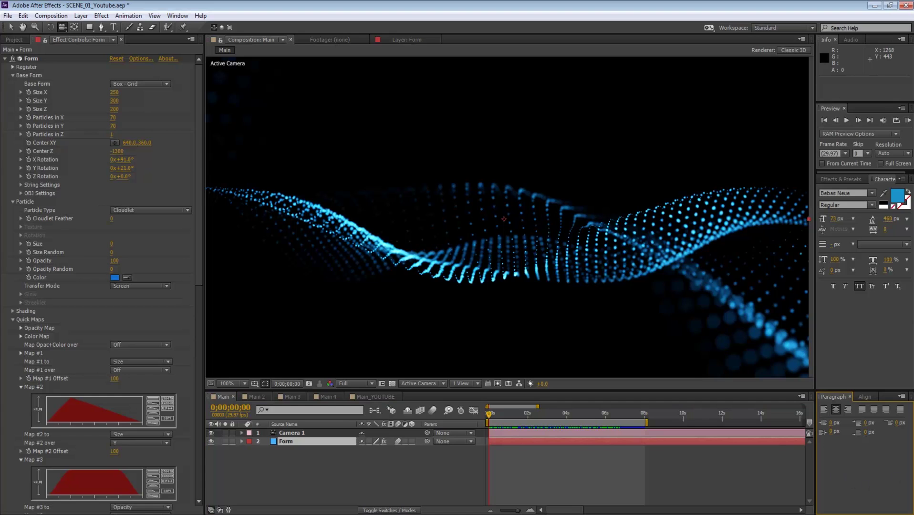